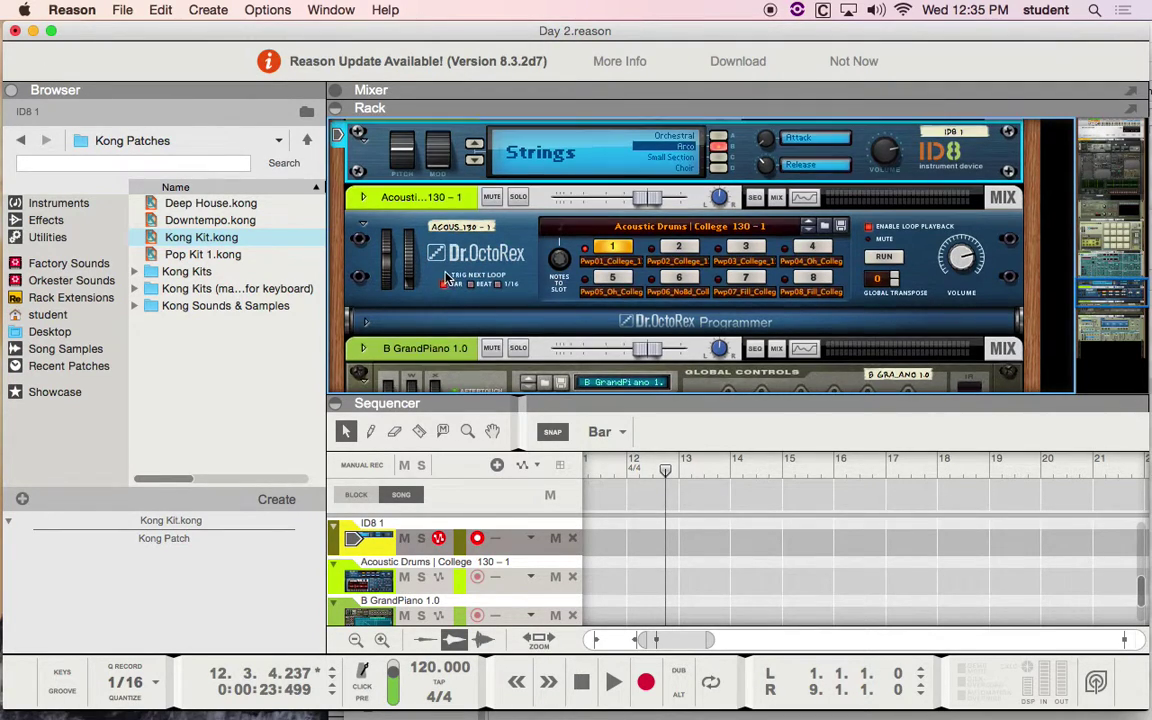
- Move the ID8 1 device into an empty second rack column and fold away the Browser and Sequencer
{"action": "left_click_drag", "start_coordinate": [340, 192], "coordinate": [406, 195]}
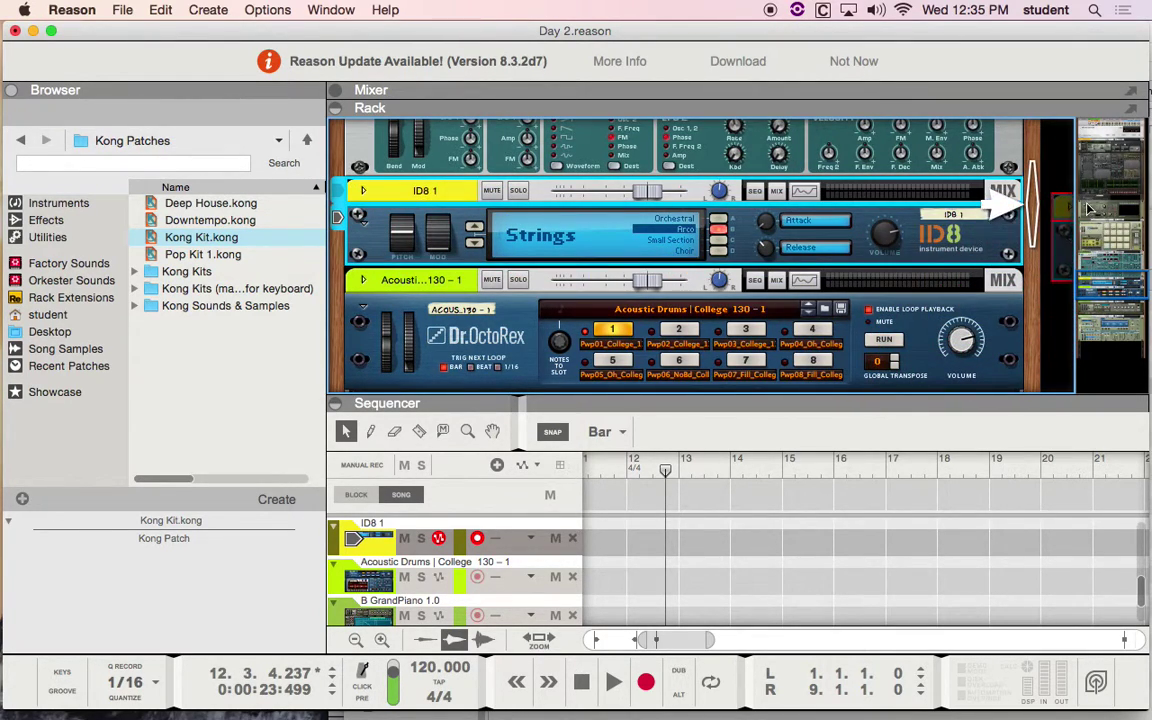
{"action": "left_click", "coordinate": [1115, 231]}
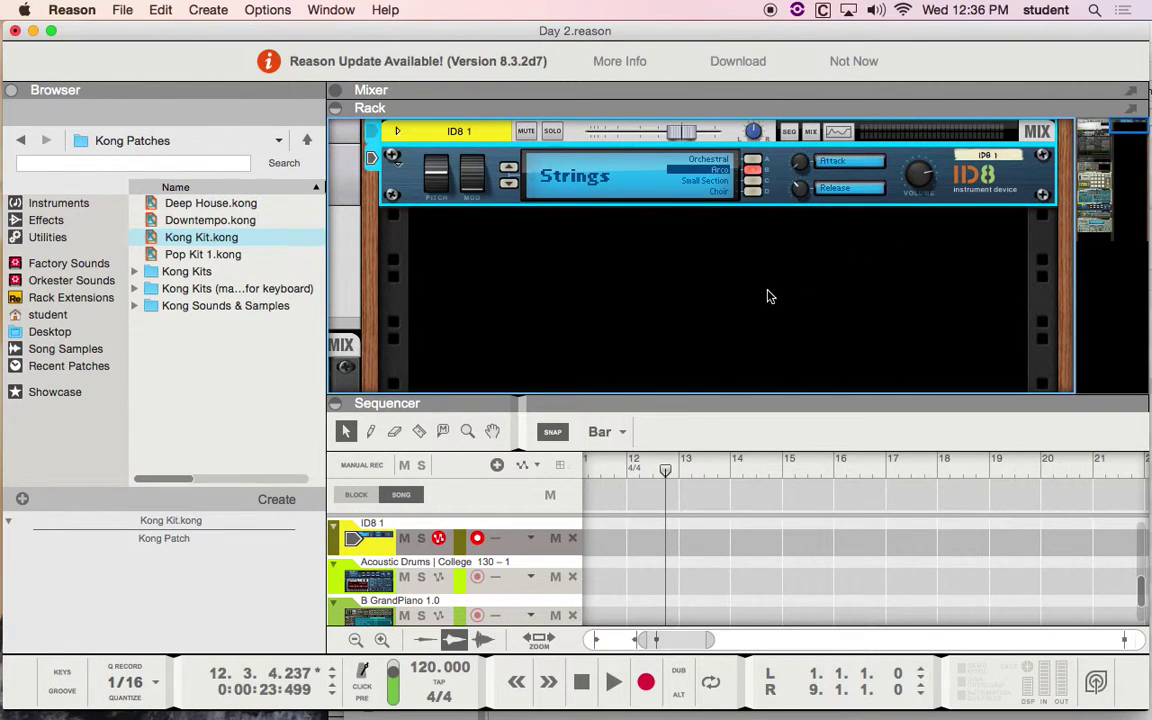
{"action": "left_click", "coordinate": [12, 90]}
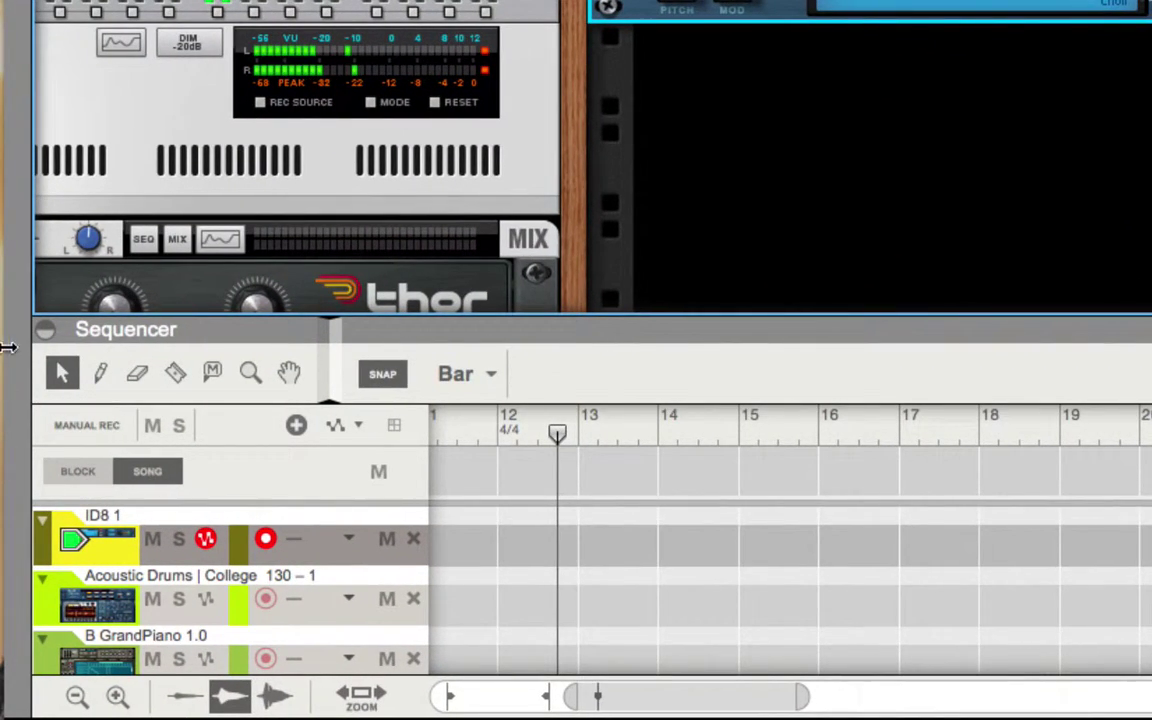
{"action": "left_click", "coordinate": [45, 330]}
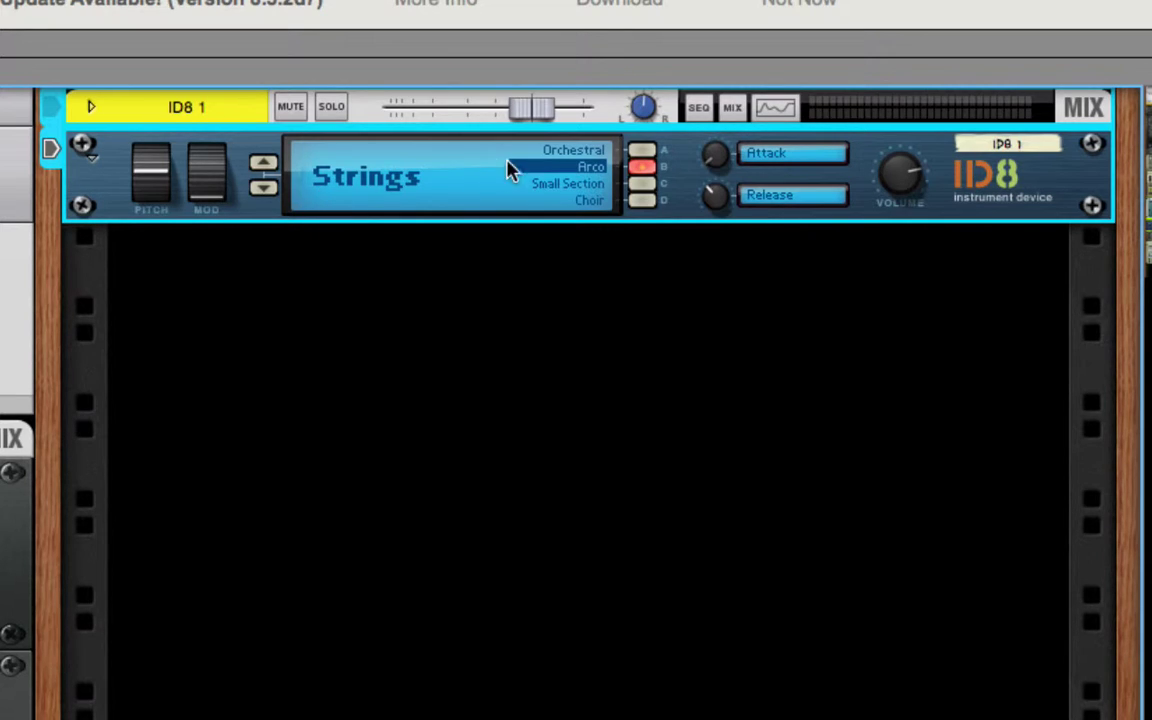
- Switch the ID8 to the Guitar category and audition Acoustic Steel, Clean Electric, Jazz Semi and Dulcimer, returning to Clean Electric
{"action": "left_click", "coordinate": [272, 164]}
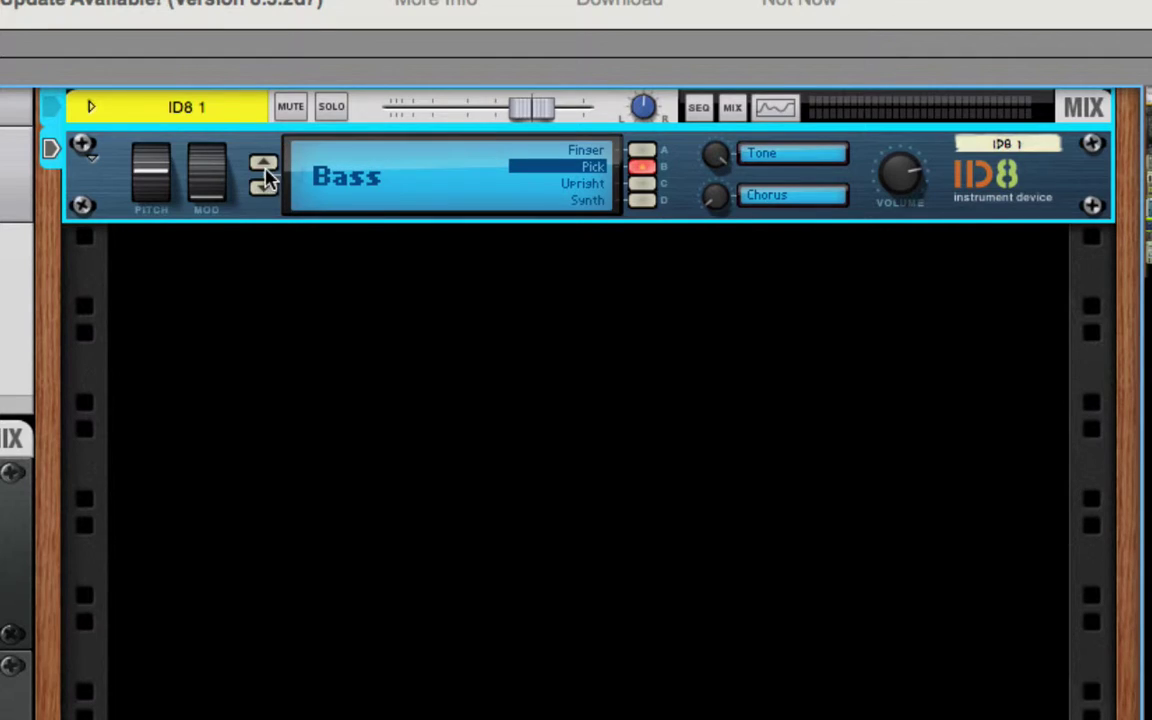
{"action": "left_click", "coordinate": [264, 165]}
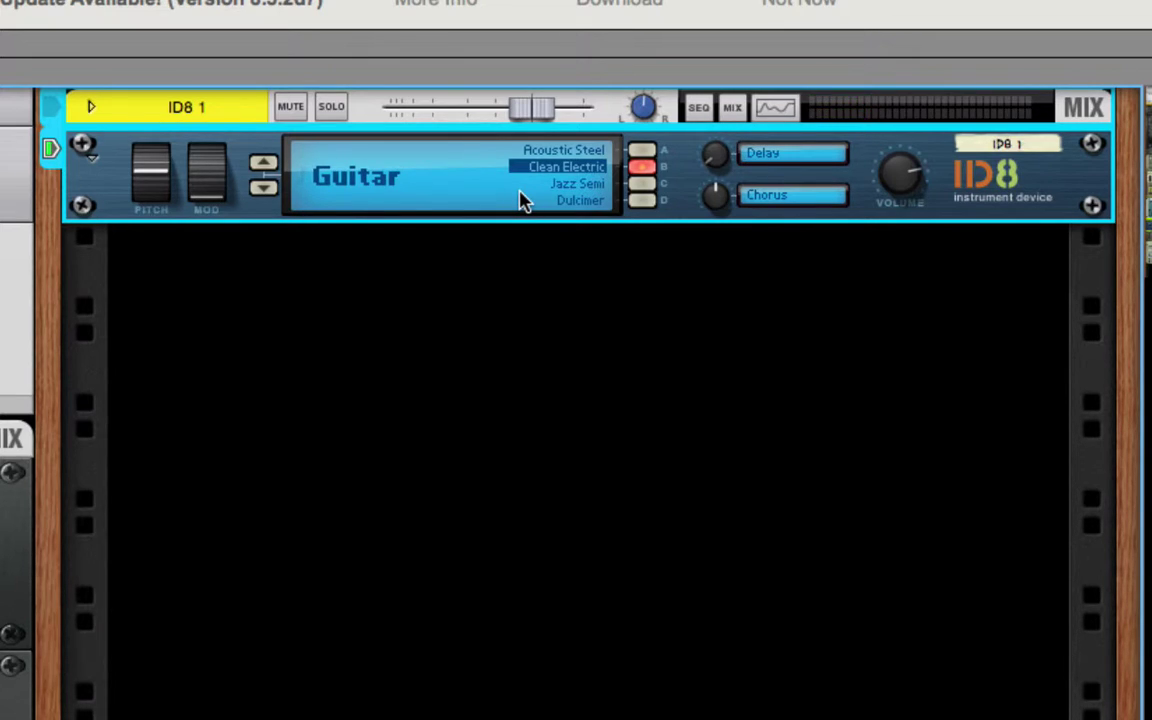
{"action": "left_click", "coordinate": [640, 152]}
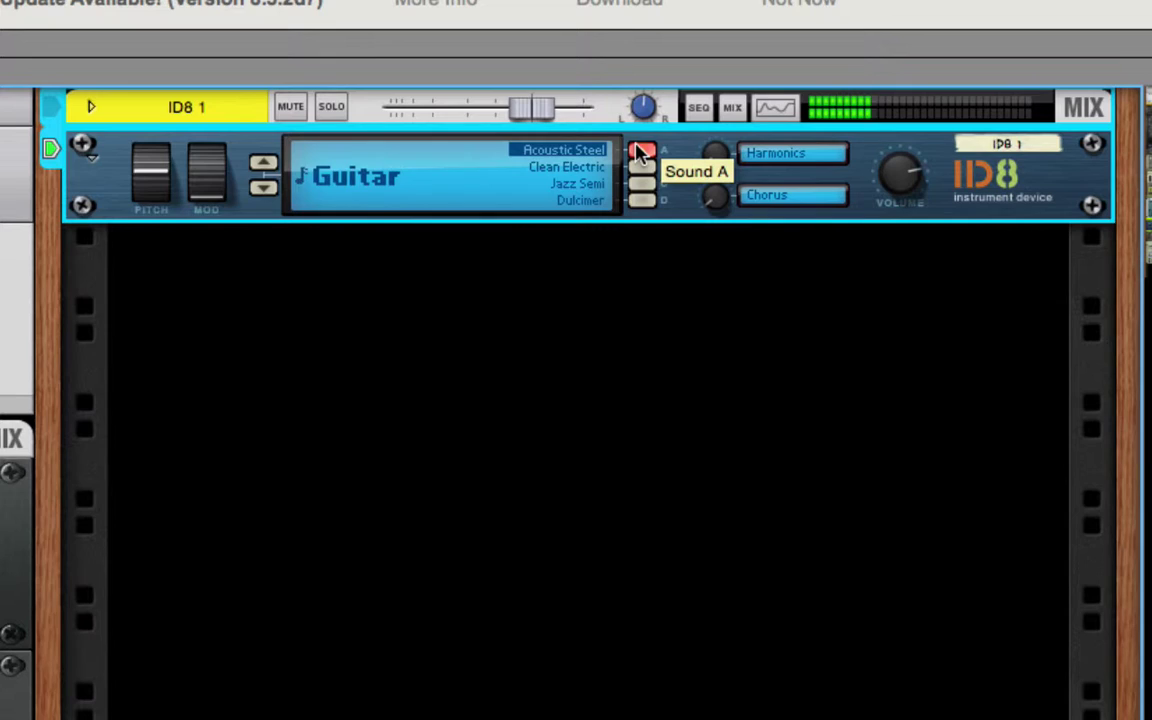
{"action": "left_click", "coordinate": [641, 167]}
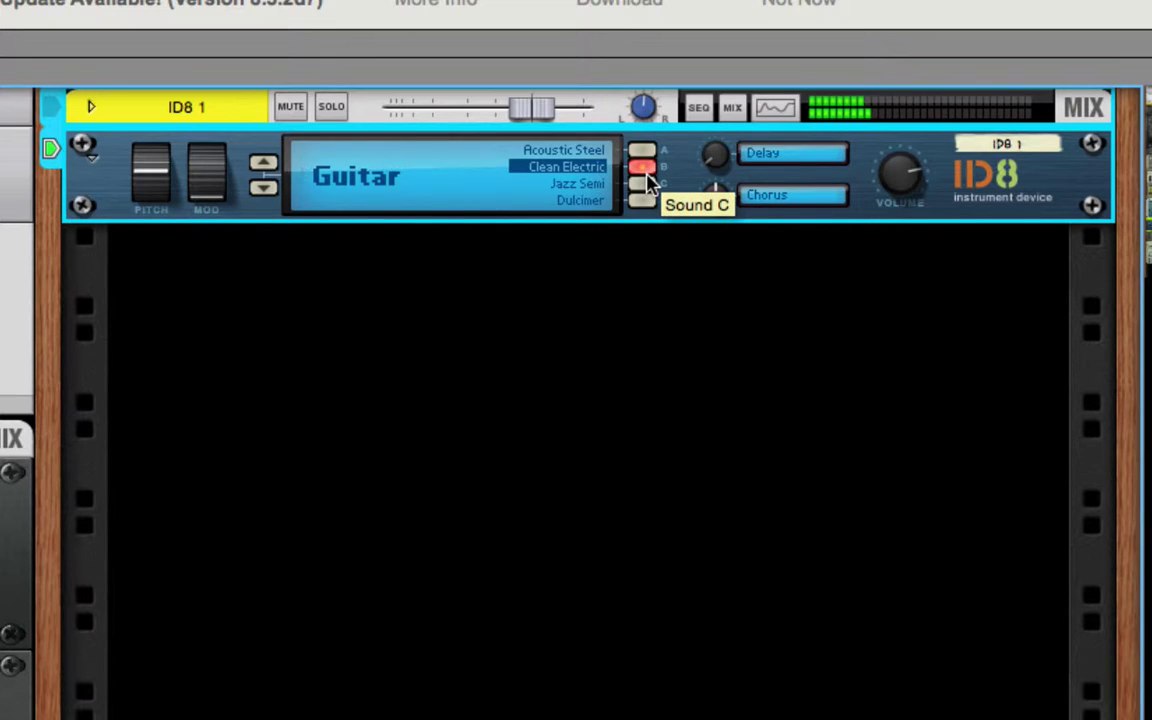
{"action": "left_click", "coordinate": [645, 184]}
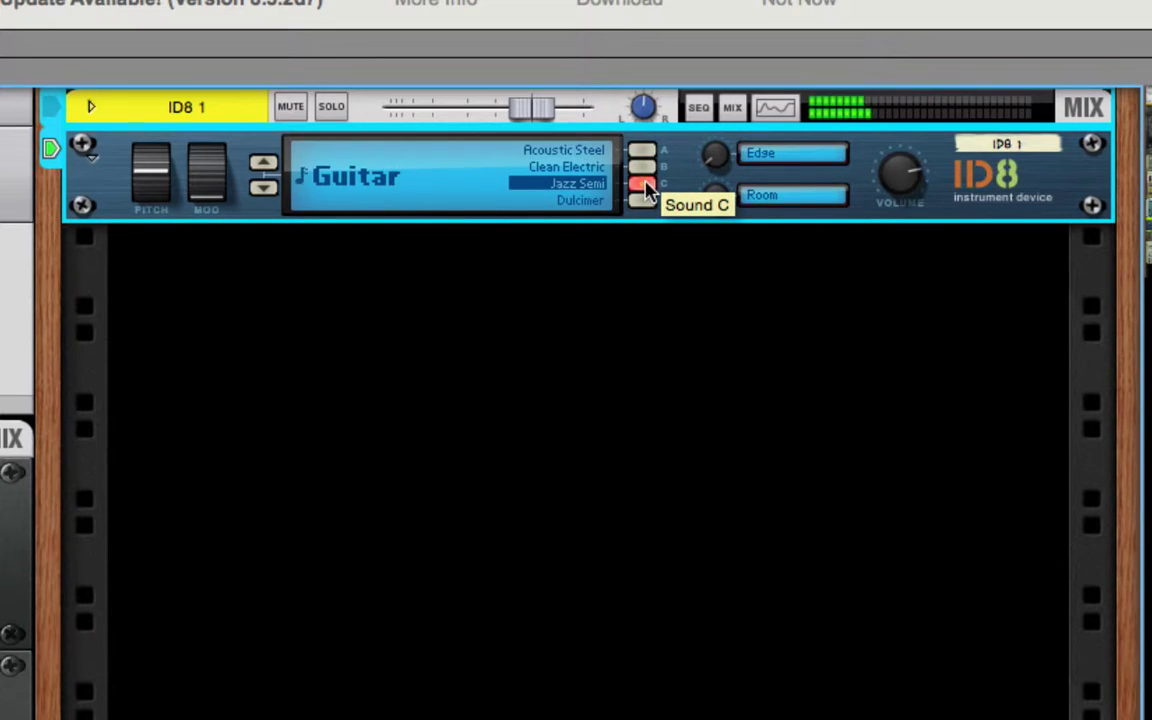
{"action": "left_click", "coordinate": [643, 200]}
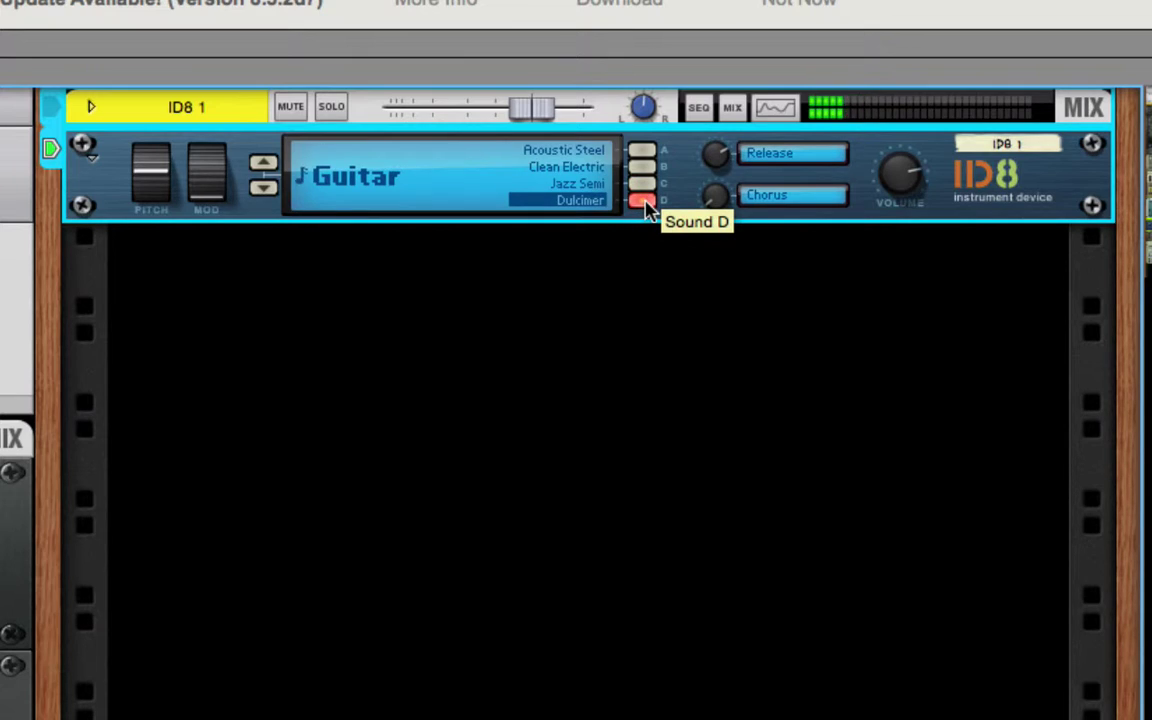
{"action": "left_click", "coordinate": [641, 167]}
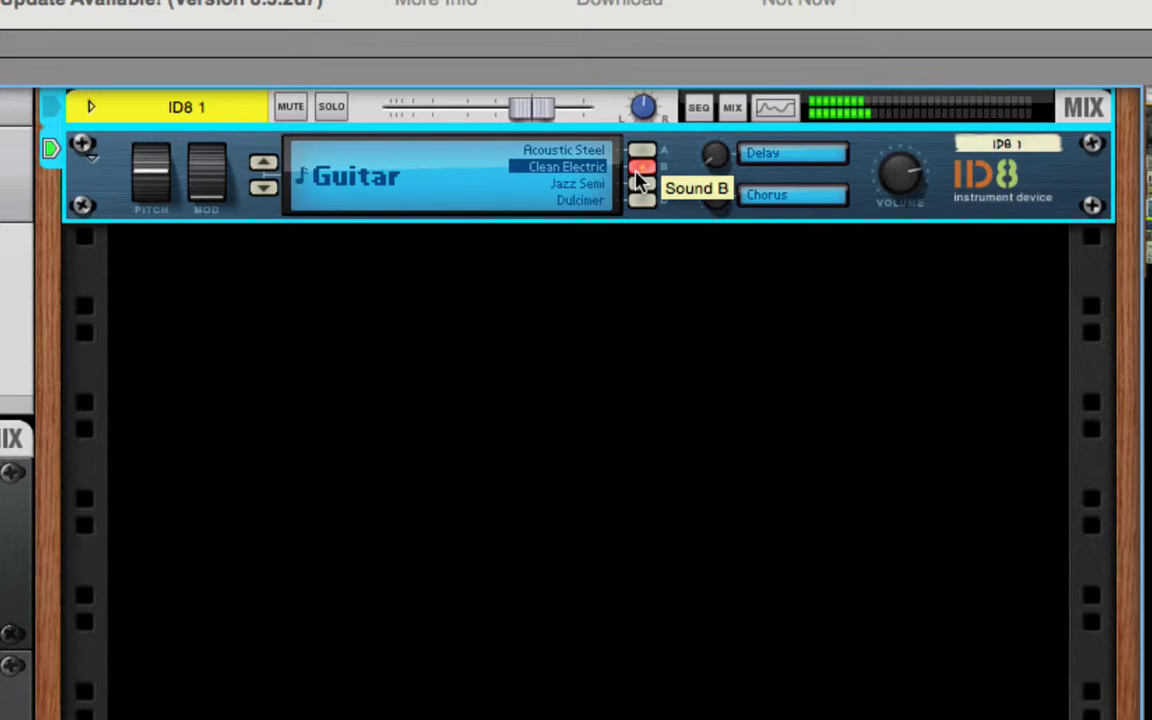
- Switch the ID8 to the Bass category and audition its Pick, Upright and Synth sounds
{"action": "left_click", "coordinate": [263, 188]}
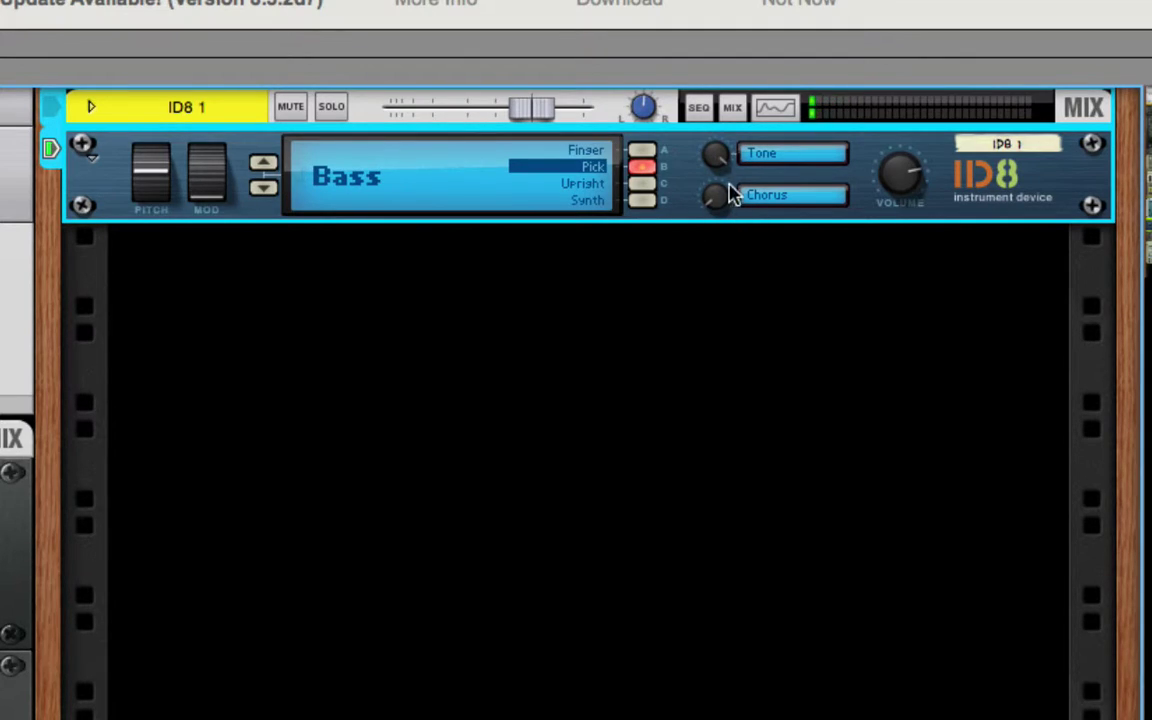
{"action": "left_click", "coordinate": [642, 185]}
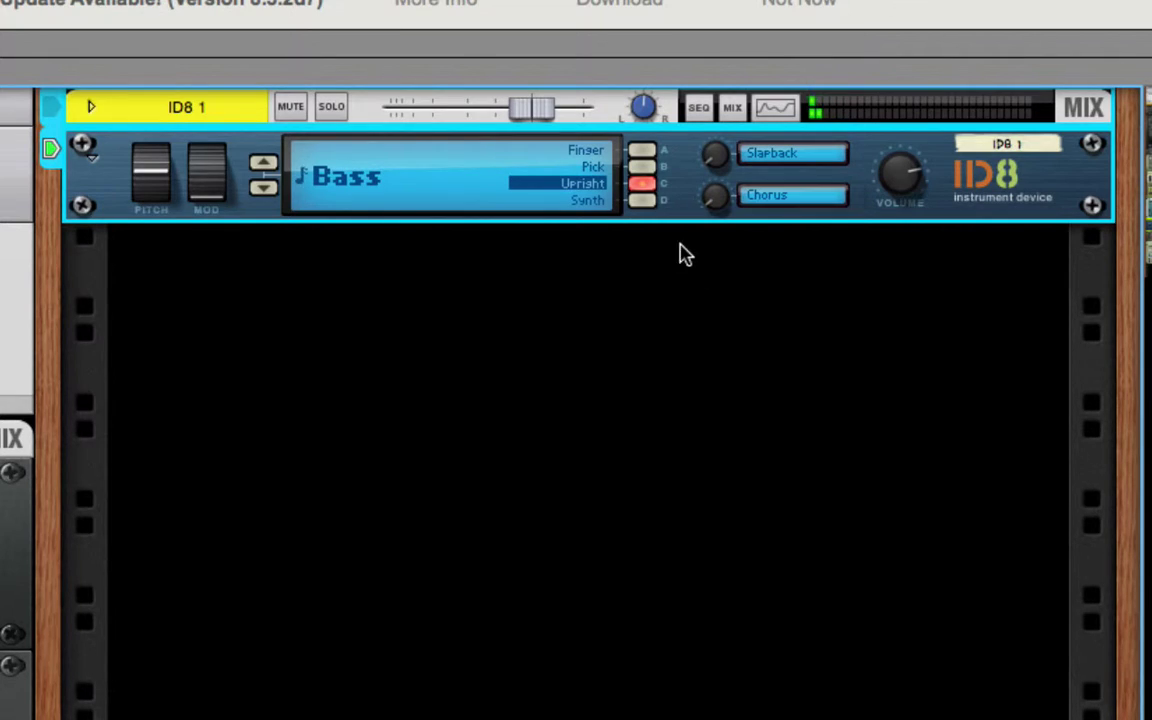
{"action": "left_click", "coordinate": [643, 203]}
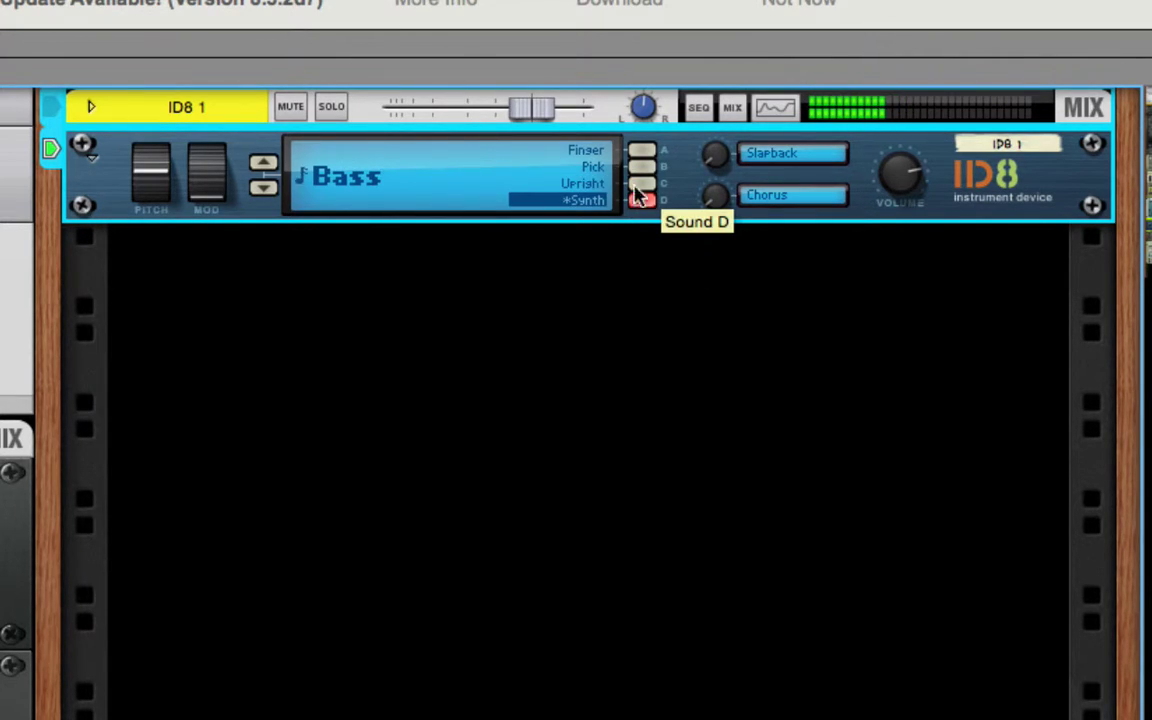
- Switch the ID8 to the Strings category and audition Choir and Small Section, ending on Arco
{"action": "left_click", "coordinate": [264, 189]}
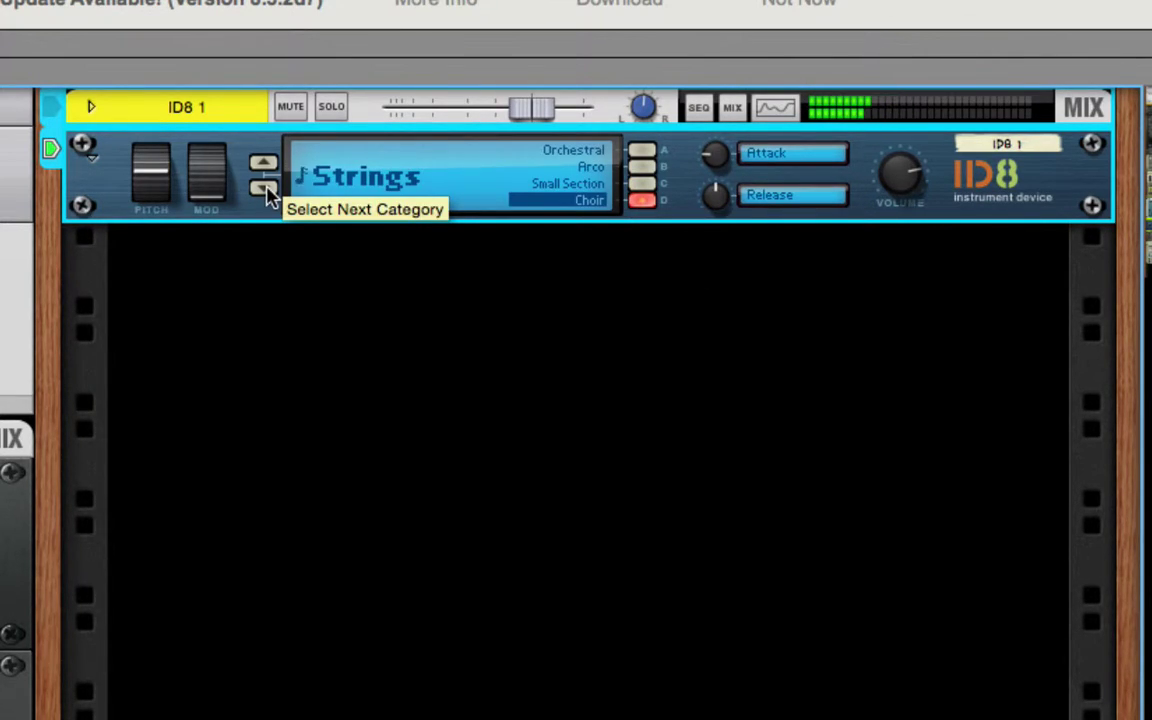
{"action": "left_click", "coordinate": [640, 186]}
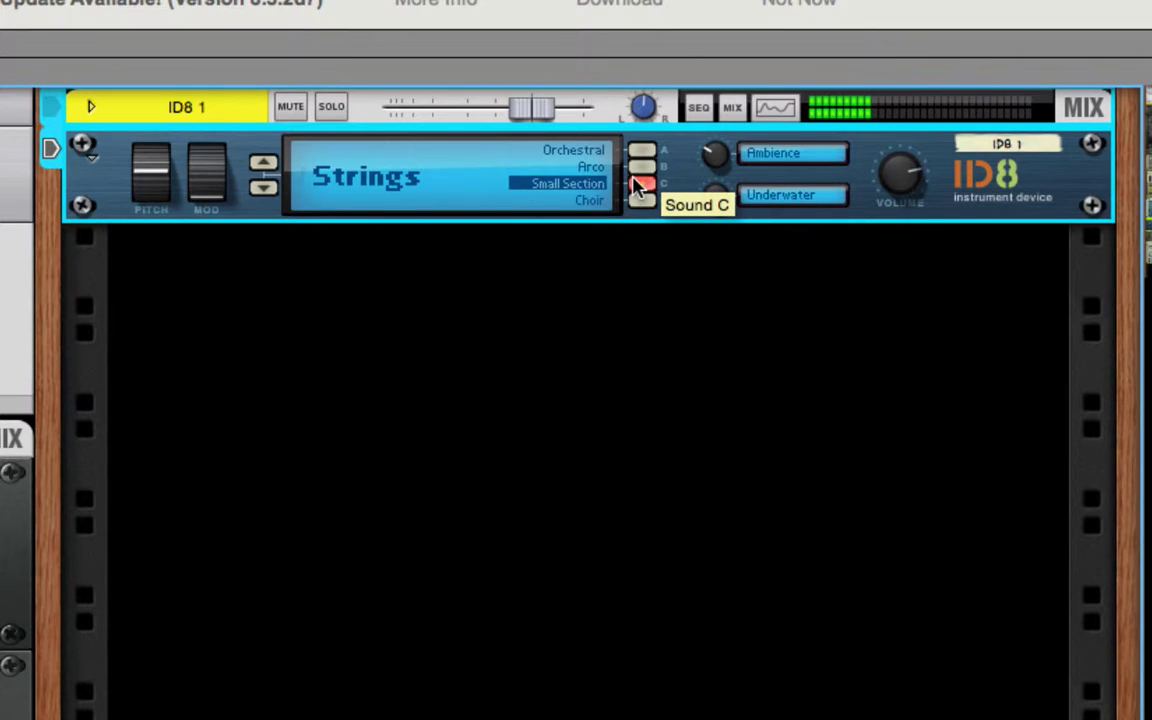
{"action": "left_click", "coordinate": [643, 168]}
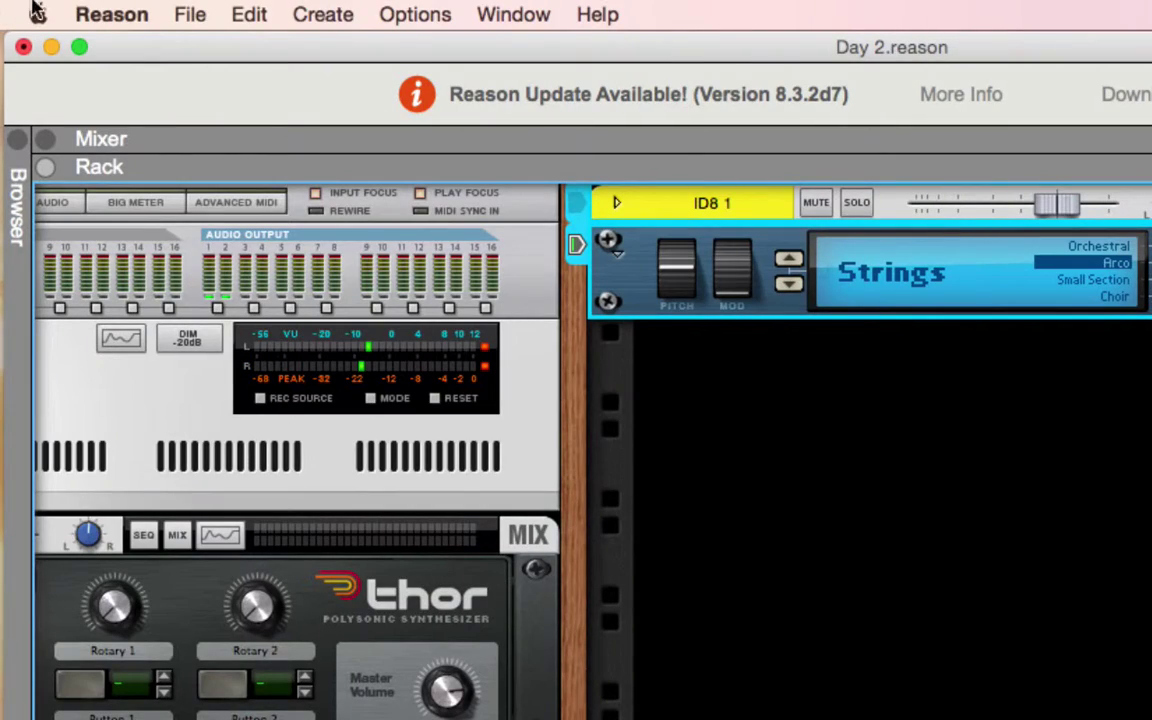
- Set the audio buffer size to 256 samples in the preferences, trying 512 and 64 samples along the way
{"action": "left_click", "coordinate": [95, 13]}
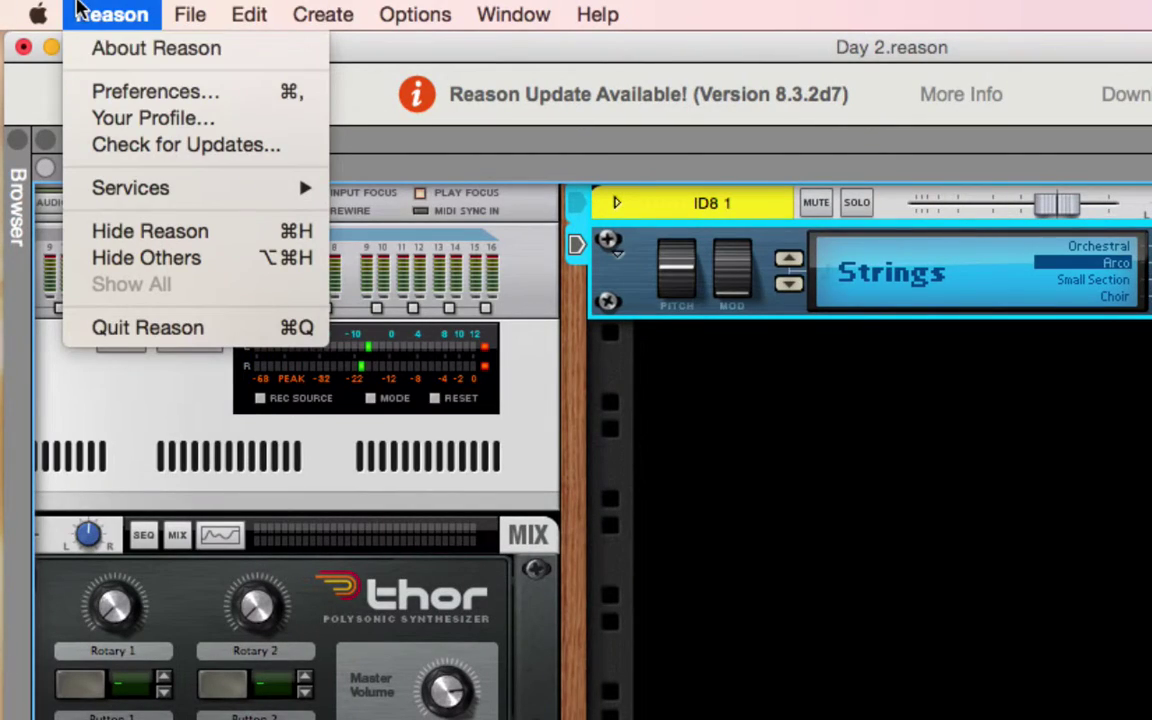
{"action": "left_click", "coordinate": [140, 91]}
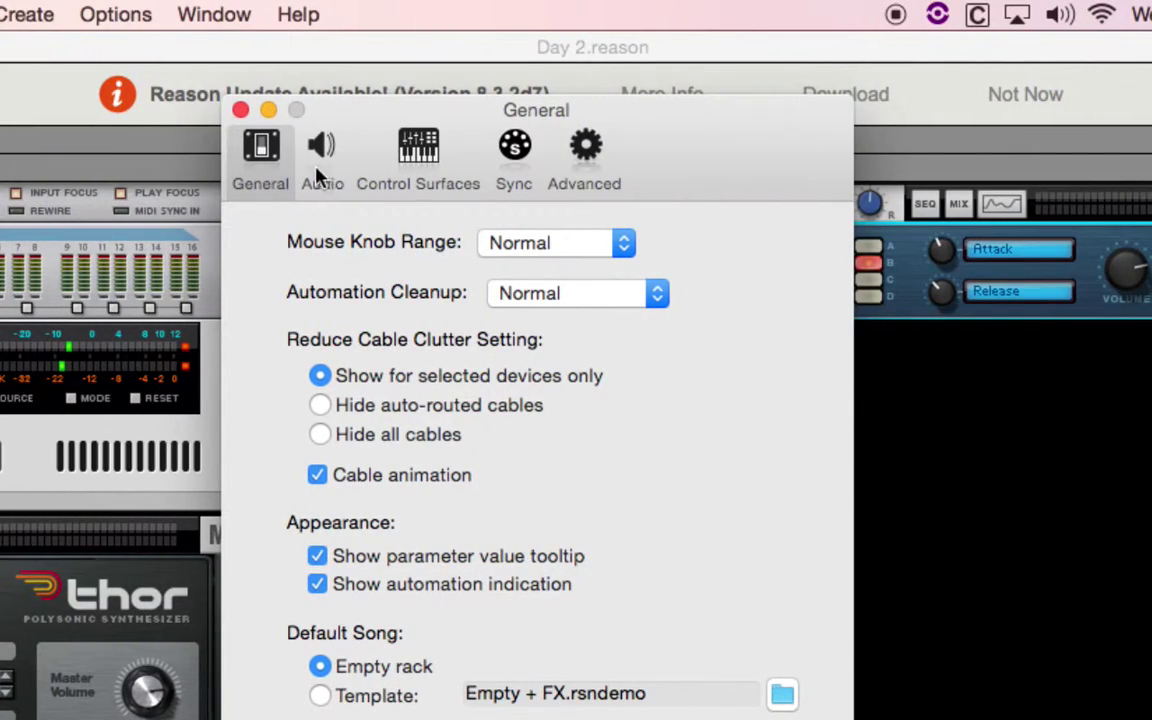
{"action": "left_click", "coordinate": [321, 163]}
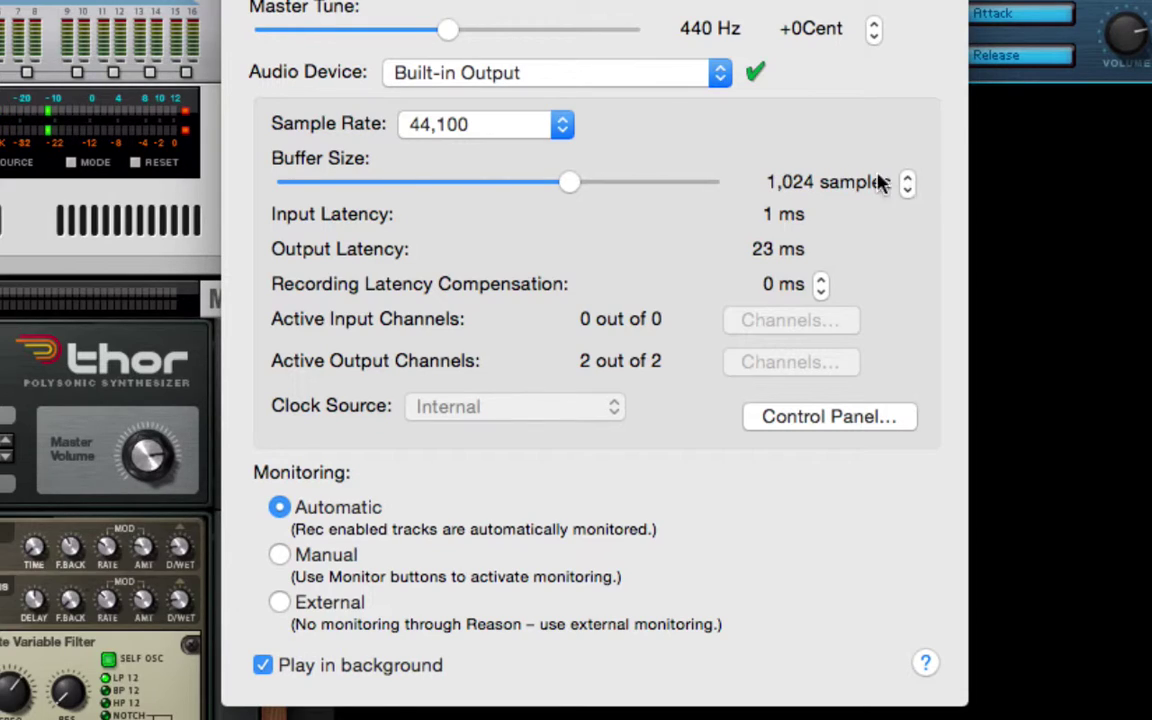
{"action": "left_click_drag", "start_coordinate": [570, 183], "coordinate": [532, 183]}
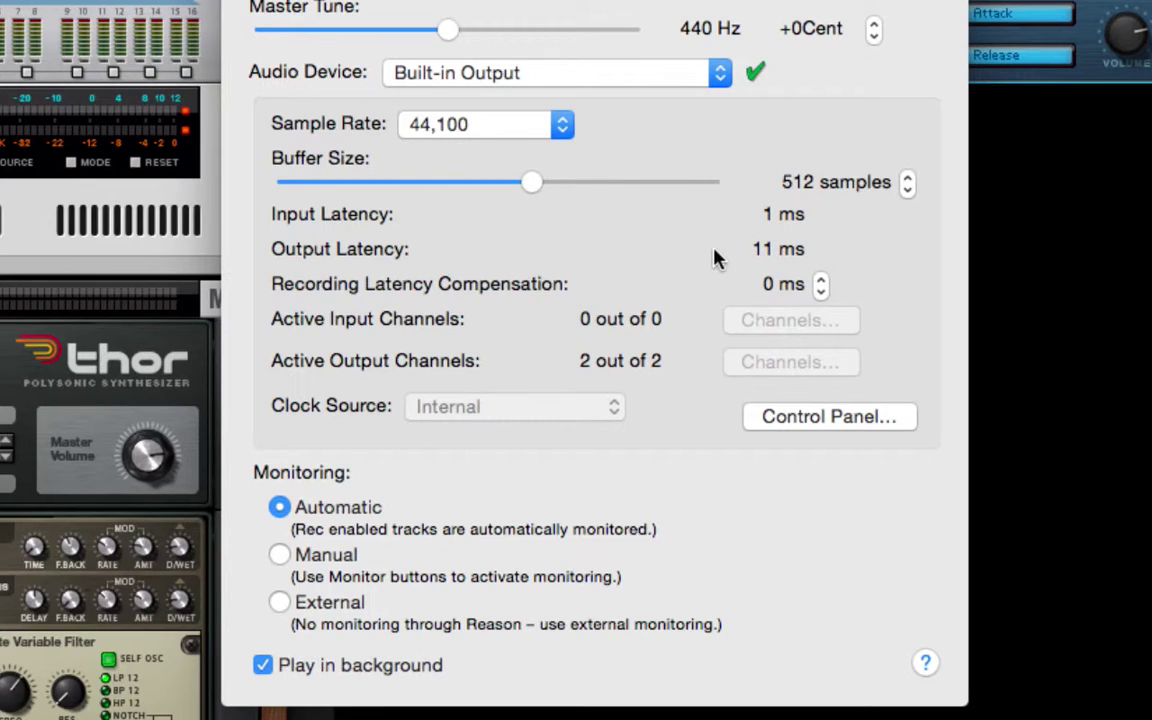
{"action": "left_click_drag", "start_coordinate": [503, 183], "coordinate": [461, 183]}
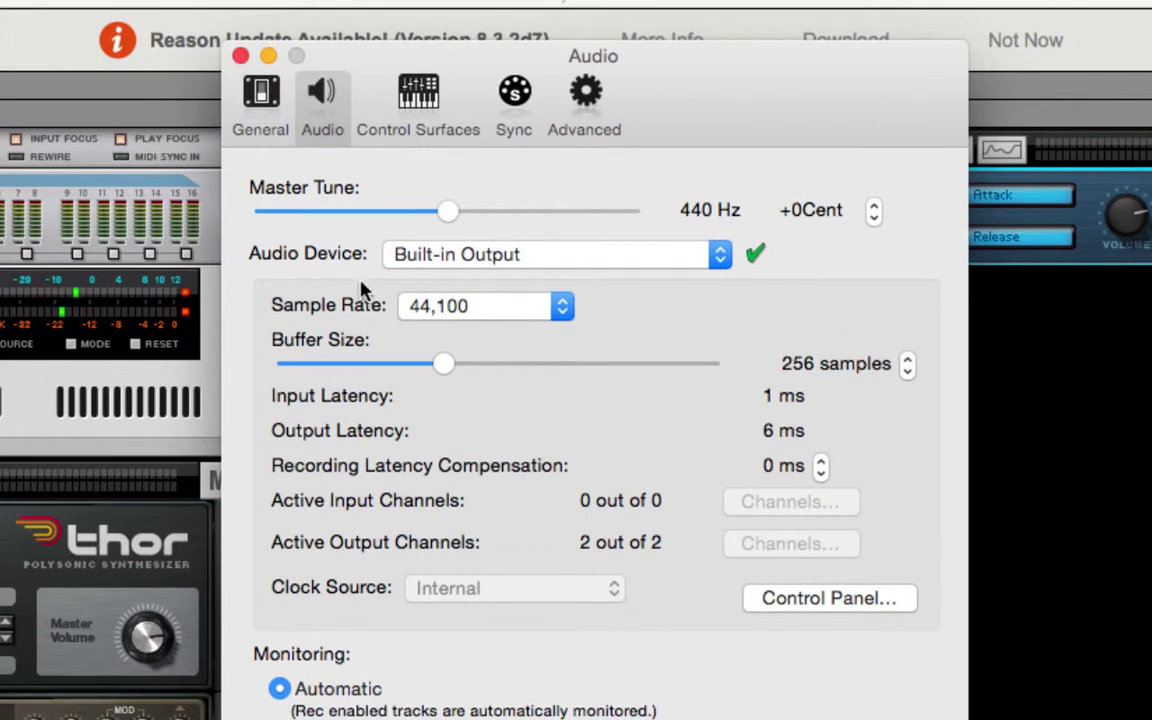
{"action": "left_click_drag", "start_coordinate": [447, 365], "coordinate": [286, 390]}
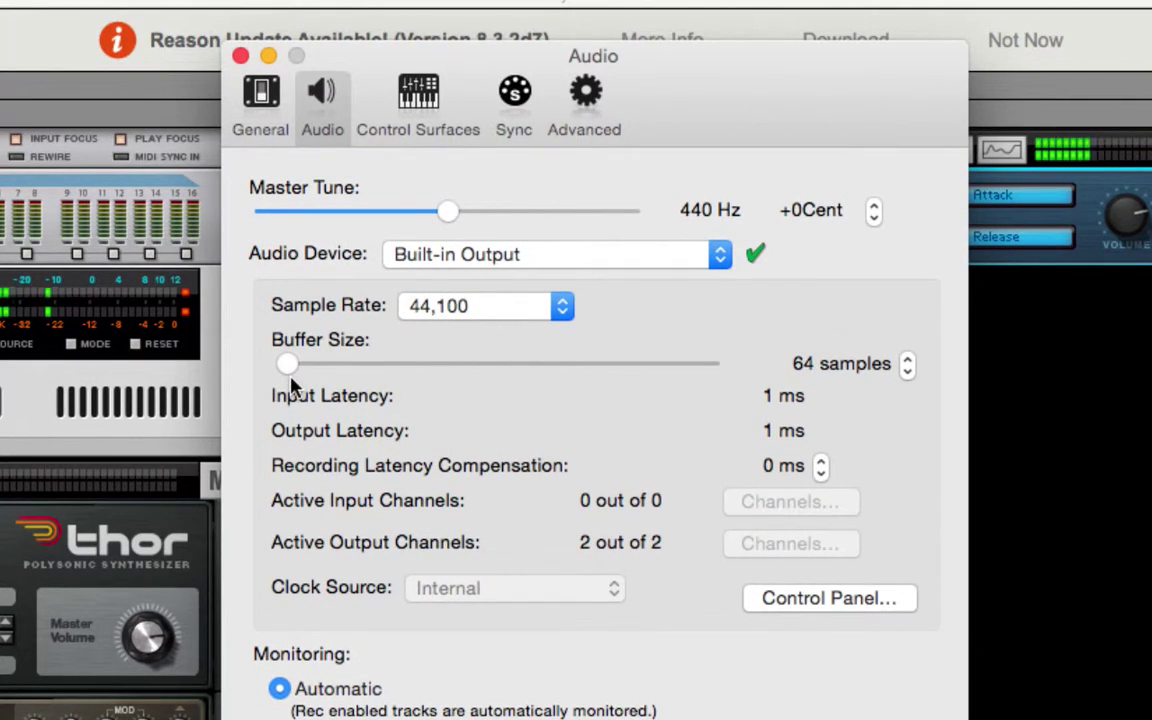
{"action": "left_click_drag", "start_coordinate": [295, 385], "coordinate": [428, 375]}
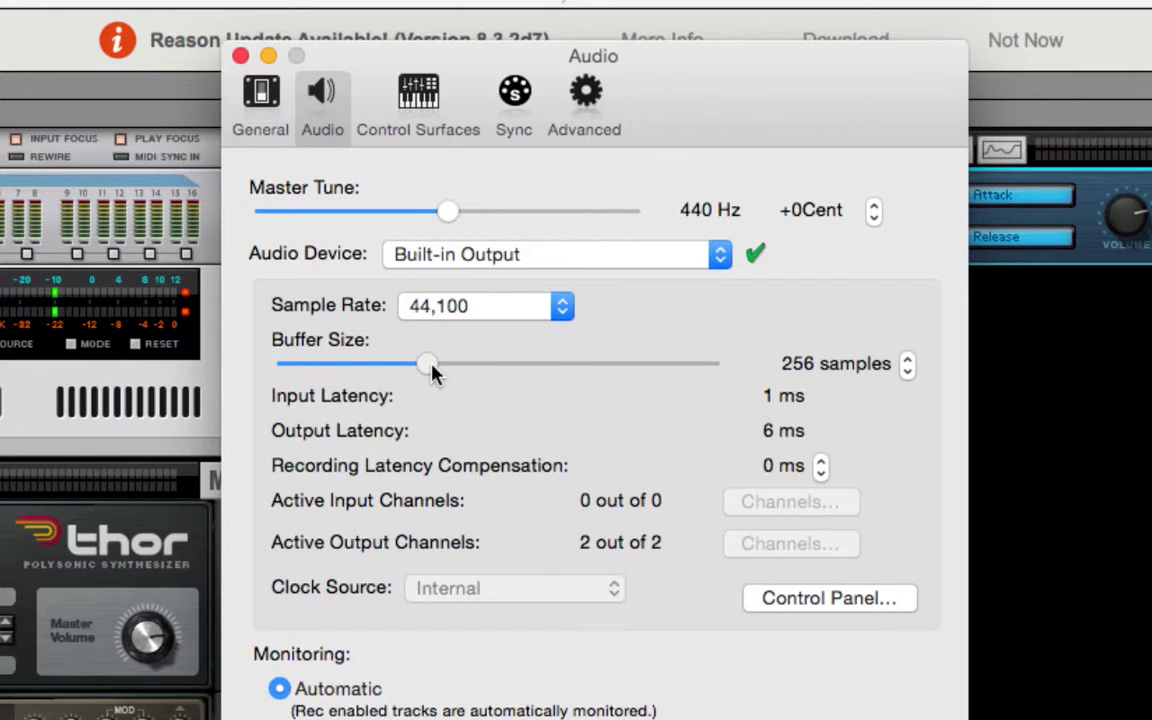
{"action": "left_click", "coordinate": [240, 55]}
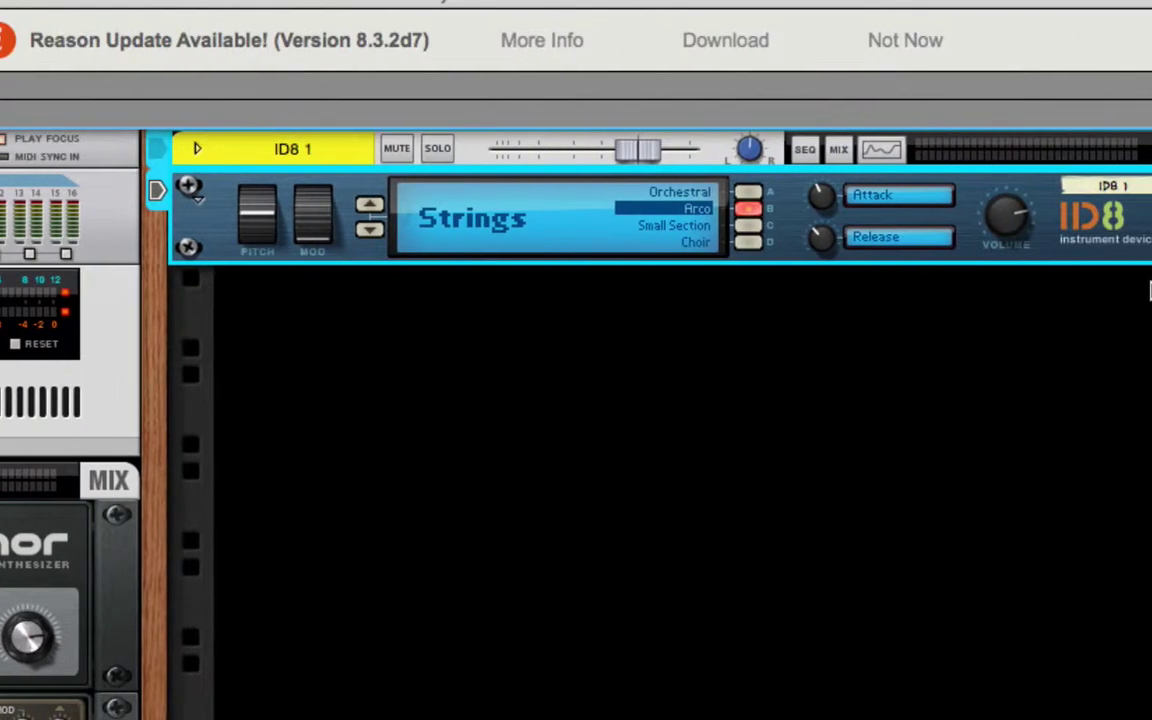
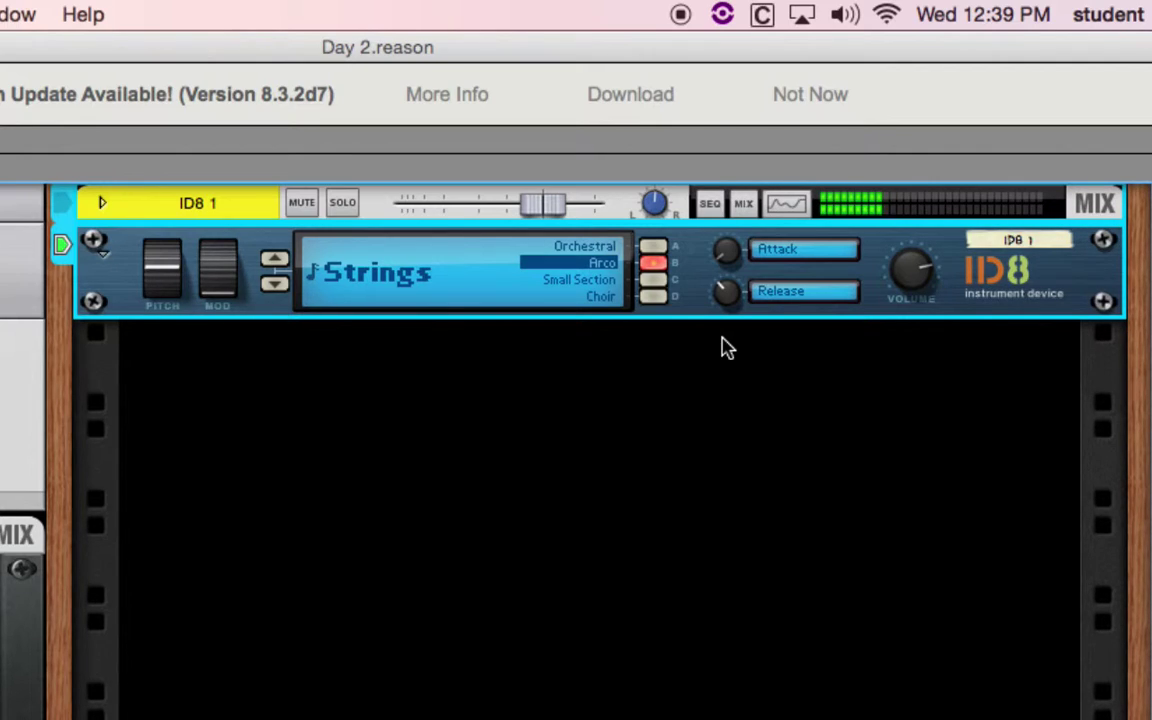
- Audition the ID8's Orchestral strings, Fat Brass, Saw Lead and Analog Pad sounds
{"action": "left_click", "coordinate": [650, 248]}
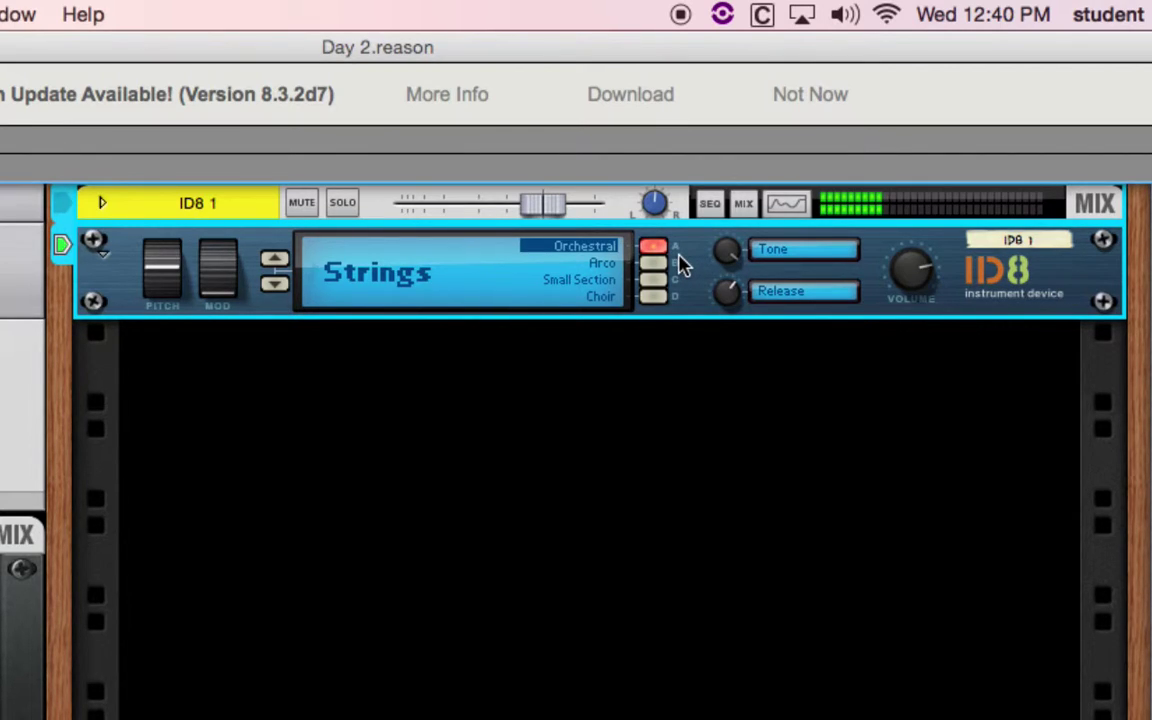
{"action": "left_click", "coordinate": [266, 288]}
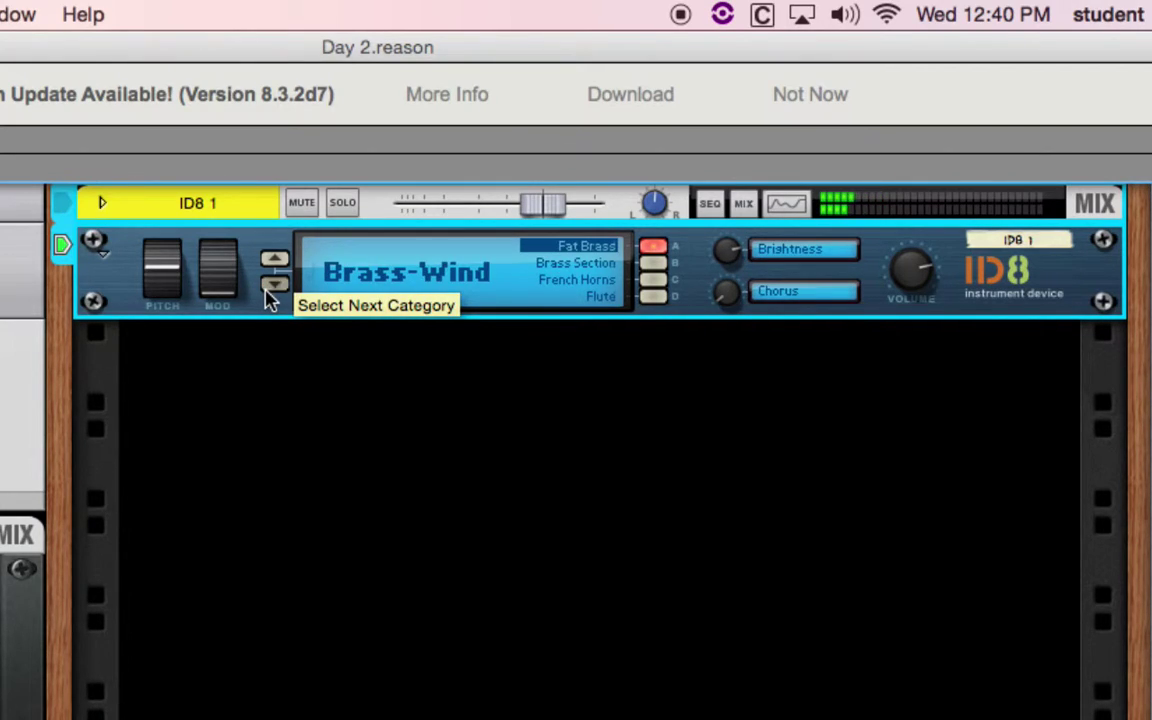
{"action": "left_click", "coordinate": [268, 290]}
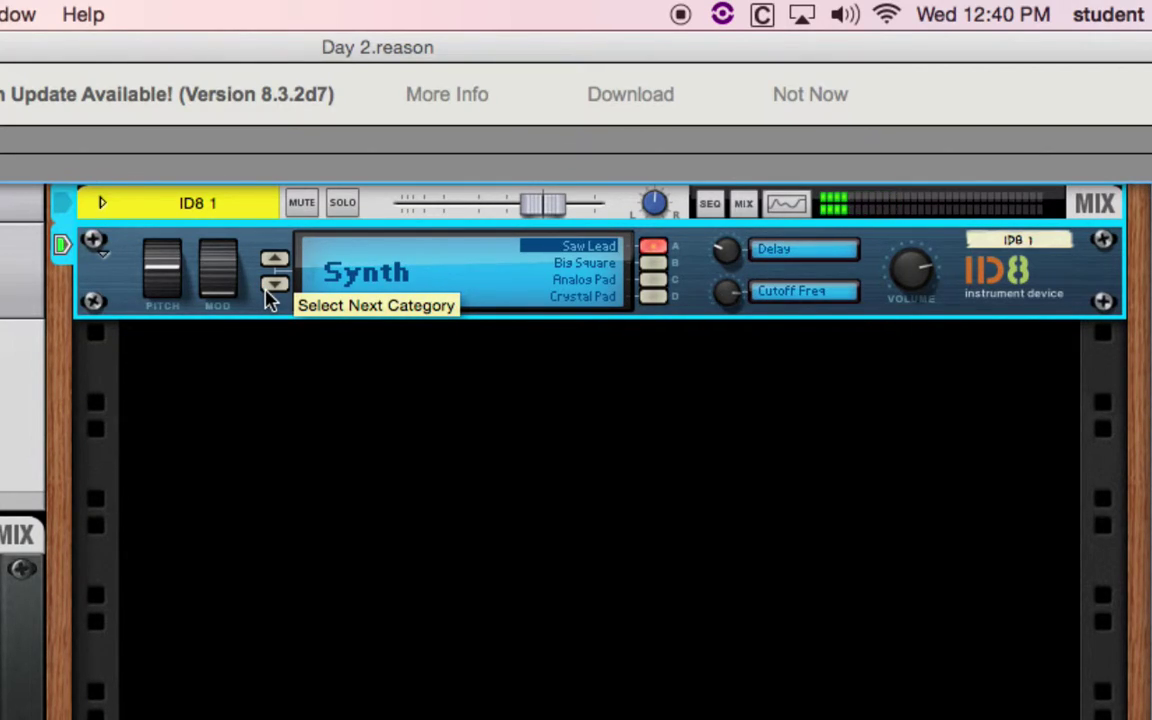
{"action": "left_click", "coordinate": [654, 284]}
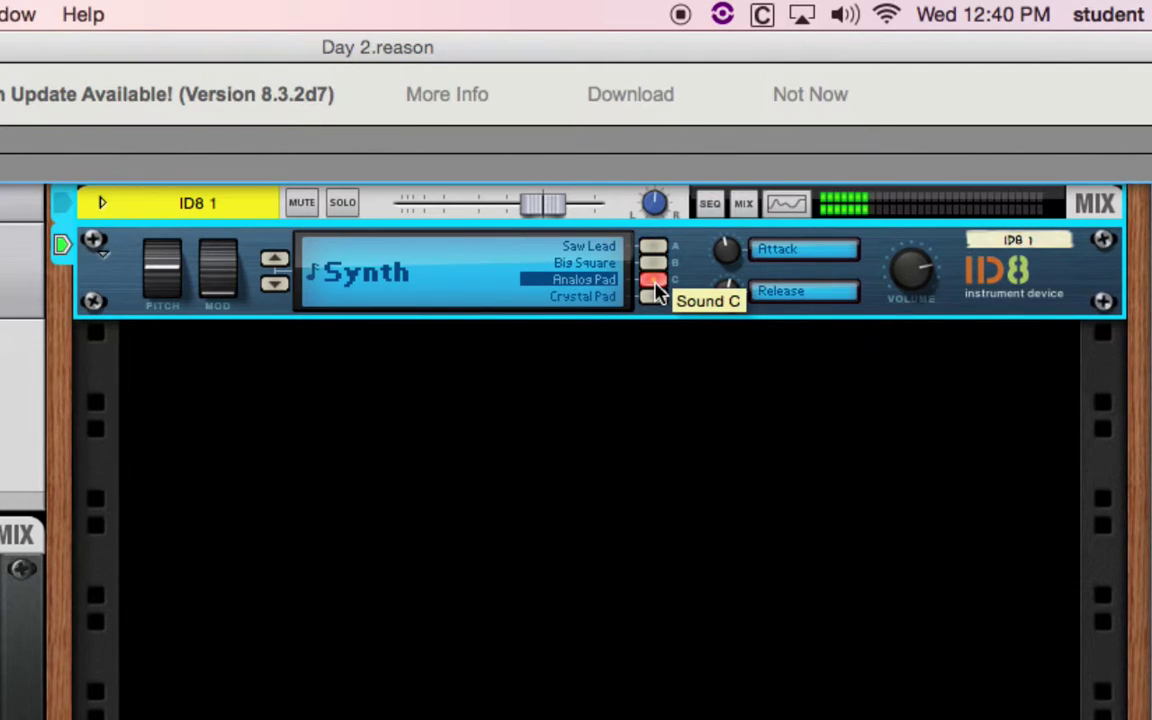
- Switch the ID8 to the Drums category and select the Acoustic sound
{"action": "left_click", "coordinate": [272, 286]}
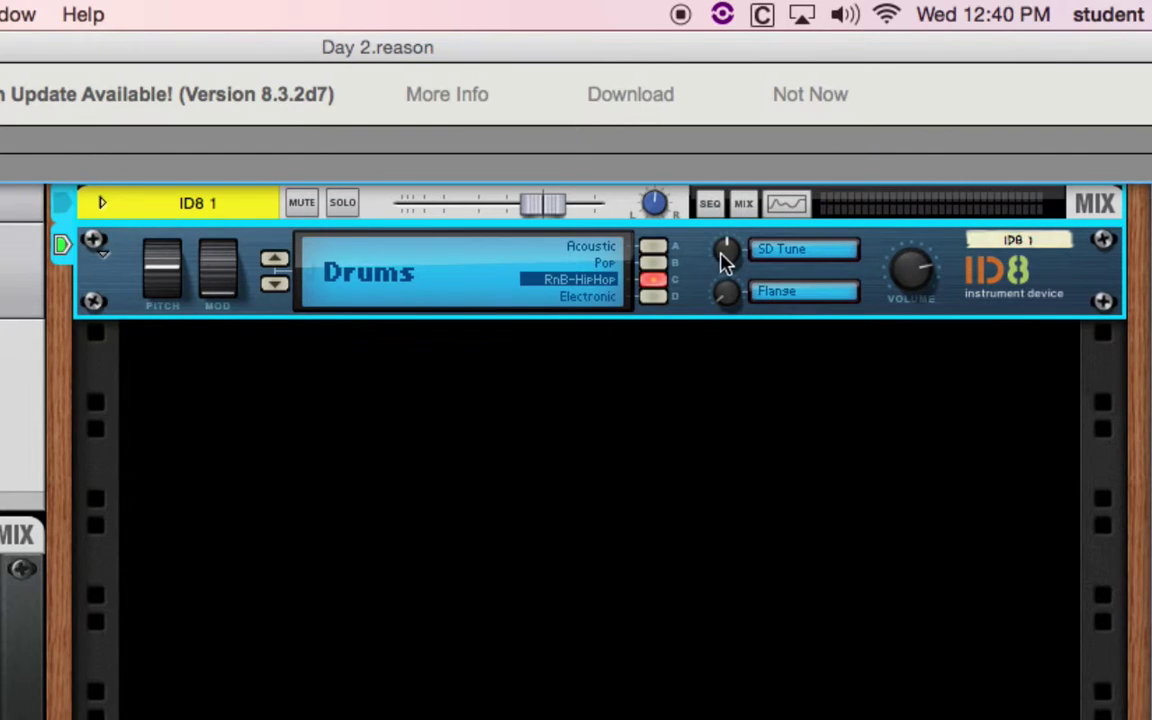
{"action": "left_click", "coordinate": [652, 249]}
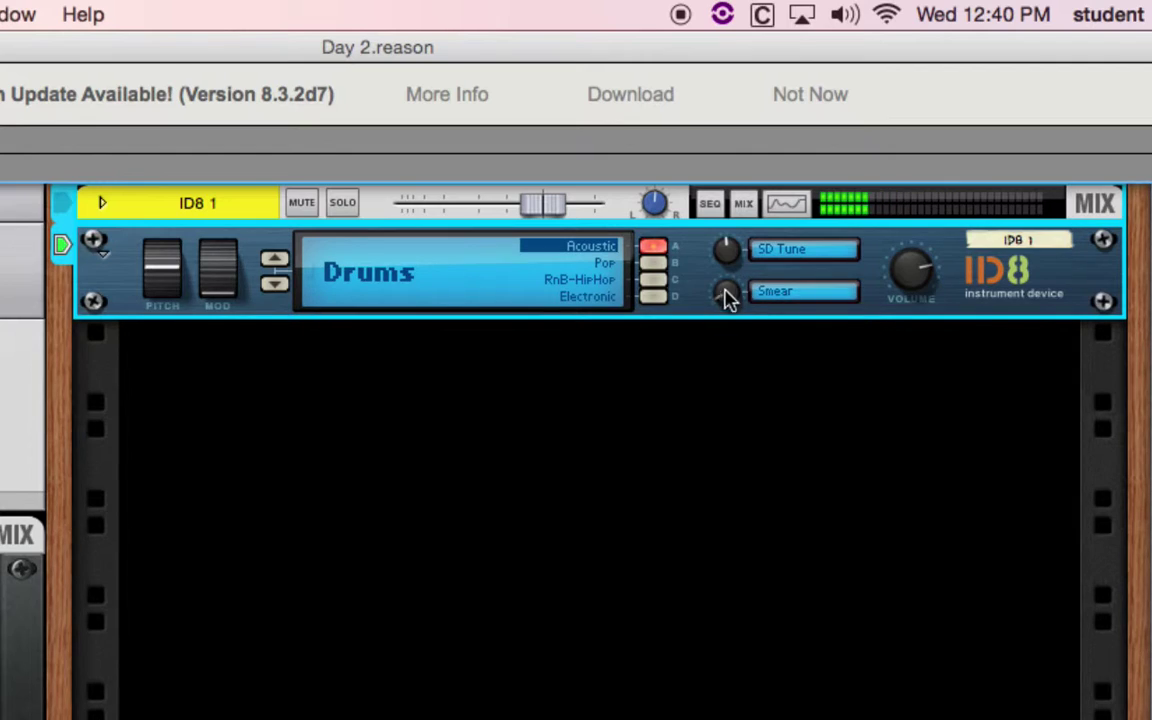
{"action": "left_click", "coordinate": [716, 201]}
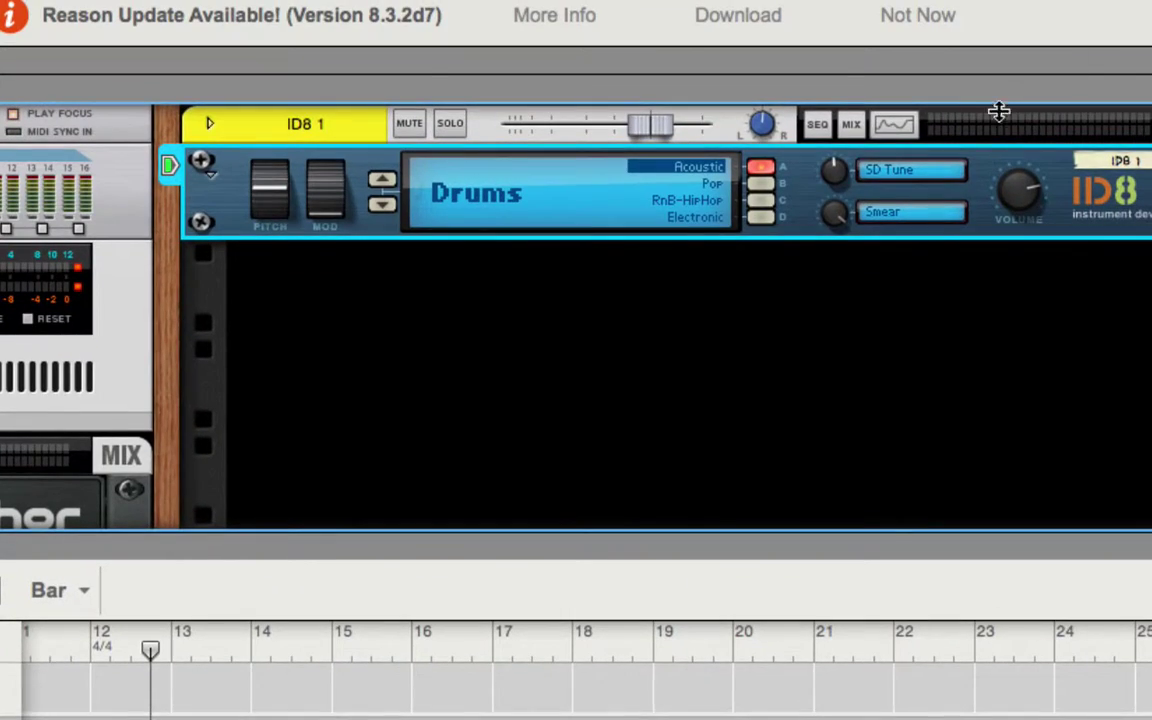
- Turn the Acoustic drums' Smear down to 0 and adjust the SD Tune parameter
{"action": "mouse_move", "coordinate": [838, 213]}
{"action": "left_mouse_down"}
{"action": "mouse_move", "coordinate": [829, 316]}
{"action": "mouse_move", "coordinate": [826, 257]}
{"action": "left_mouse_up"}
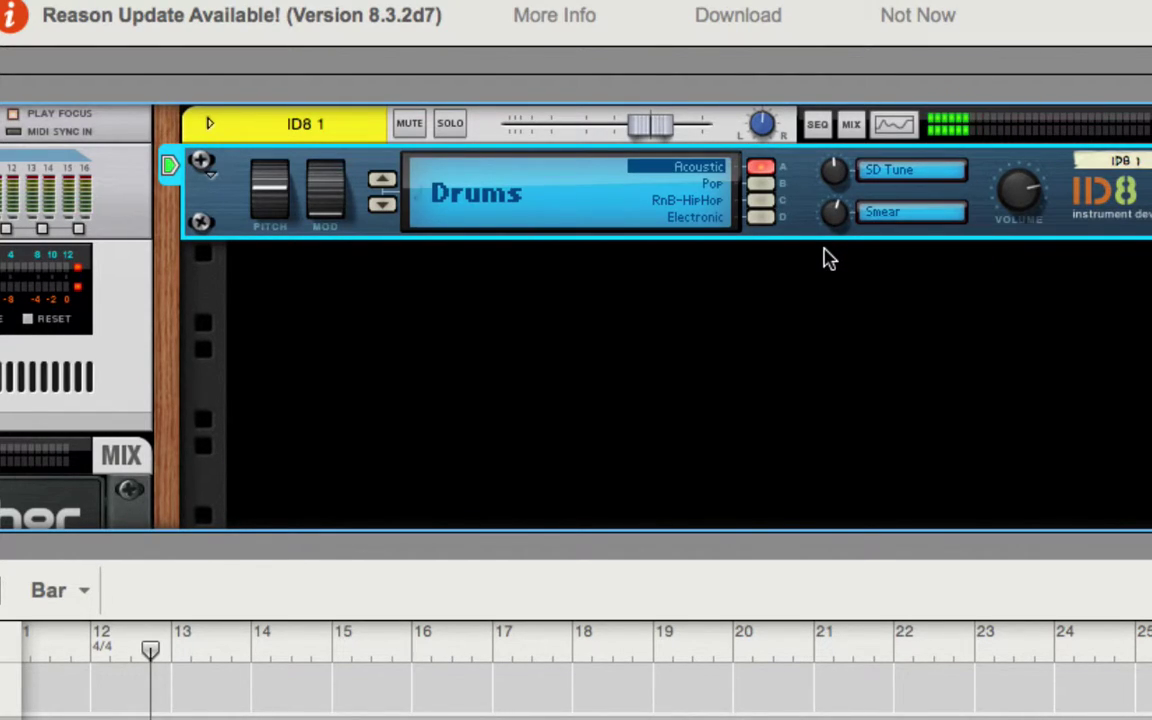
{"action": "left_click_drag", "start_coordinate": [843, 219], "coordinate": [823, 316]}
{"action": "left_click_drag", "start_coordinate": [835, 172], "coordinate": [836, 226]}
- Flip the rack around to view the ID8's rear audio outputs and cabling
{"action": "key", "text": "Tab"}
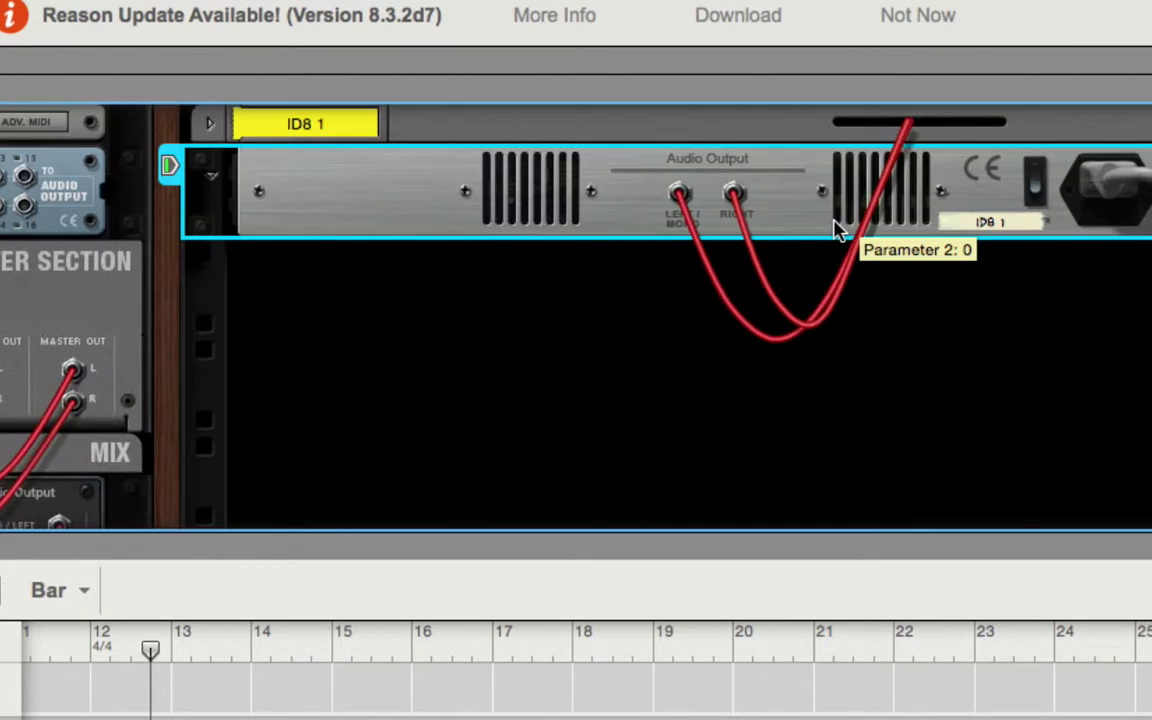
- Return to the rack's front view and audition the ID8's Electric Piano category with its Mark II and Wurly sounds
{"action": "key", "text": "Tab"}
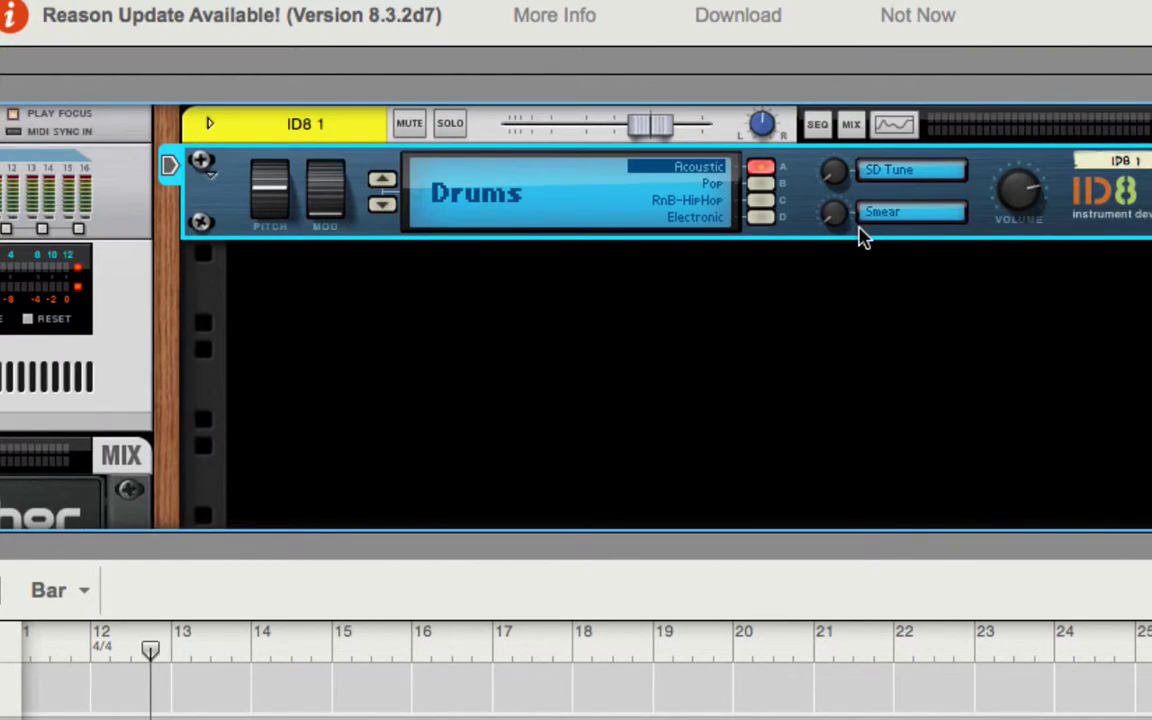
{"action": "left_click", "coordinate": [379, 185]}
{"action": "left_click", "coordinate": [379, 185]}
{"action": "left_click", "coordinate": [379, 185]}
{"action": "left_click", "coordinate": [381, 186]}
{"action": "left_click", "coordinate": [381, 186]}
{"action": "left_click", "coordinate": [381, 186]}
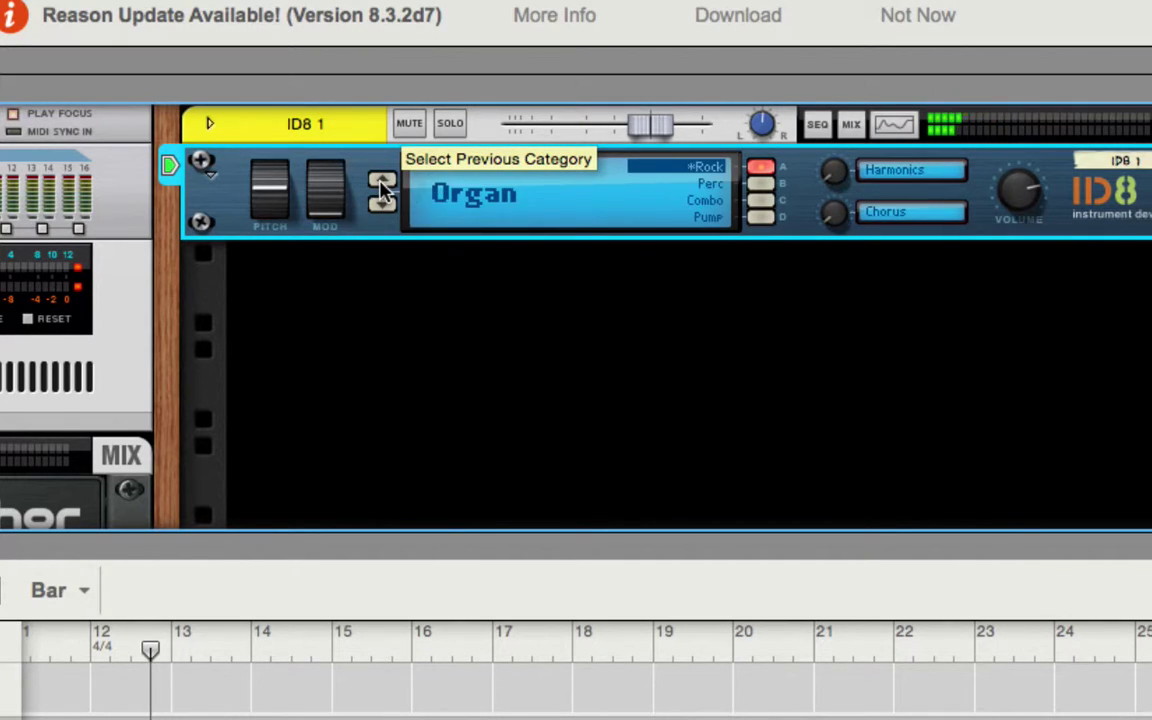
{"action": "left_click", "coordinate": [381, 186]}
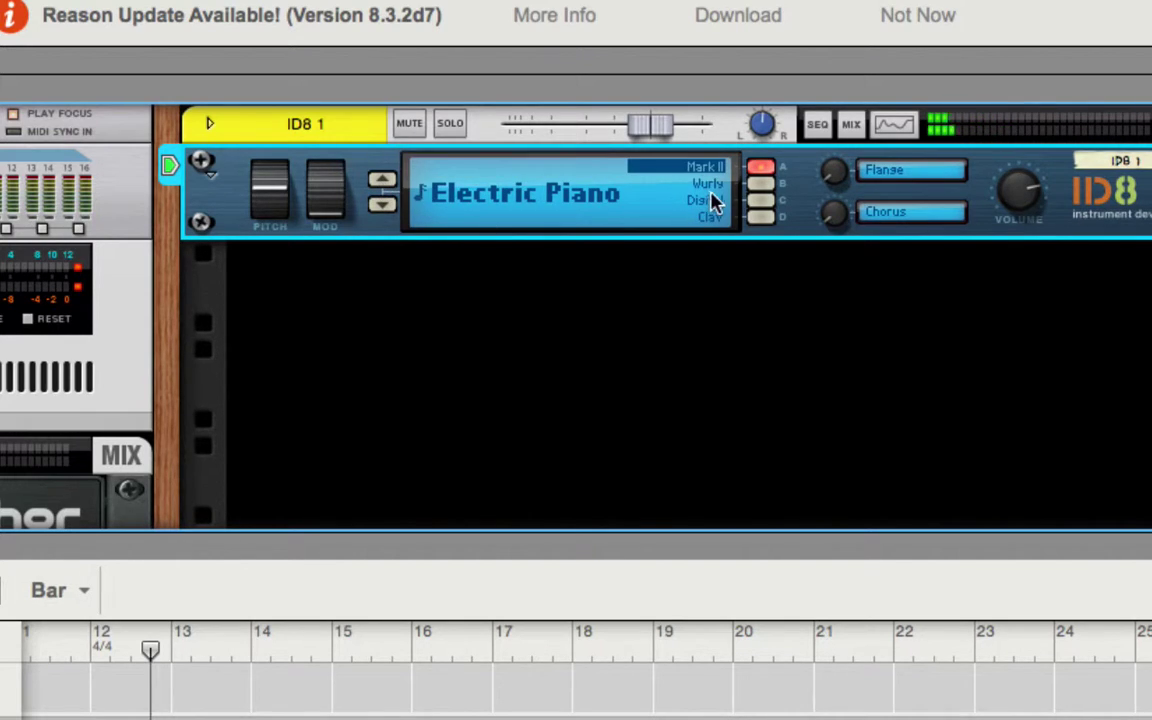
{"action": "left_click", "coordinate": [763, 186]}
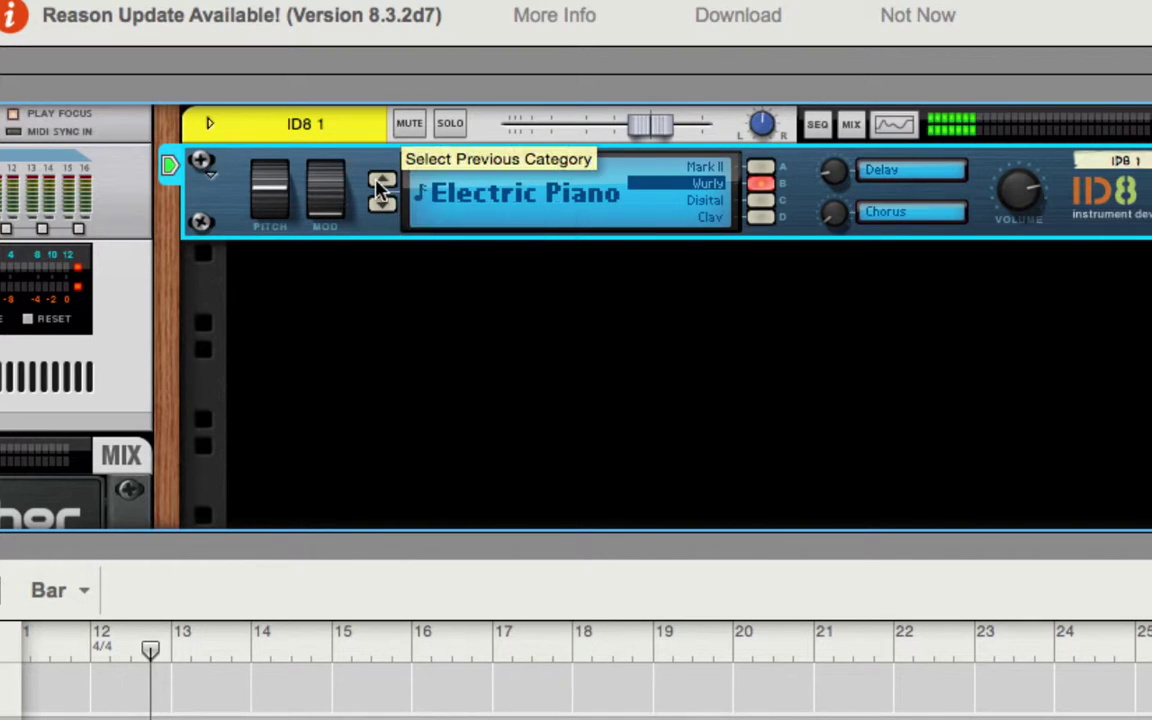
- Switch the ID8 to the Piano category and compare the Grand sound with the Upright sound, finishing on Upright
{"action": "left_click", "coordinate": [418, 200]}
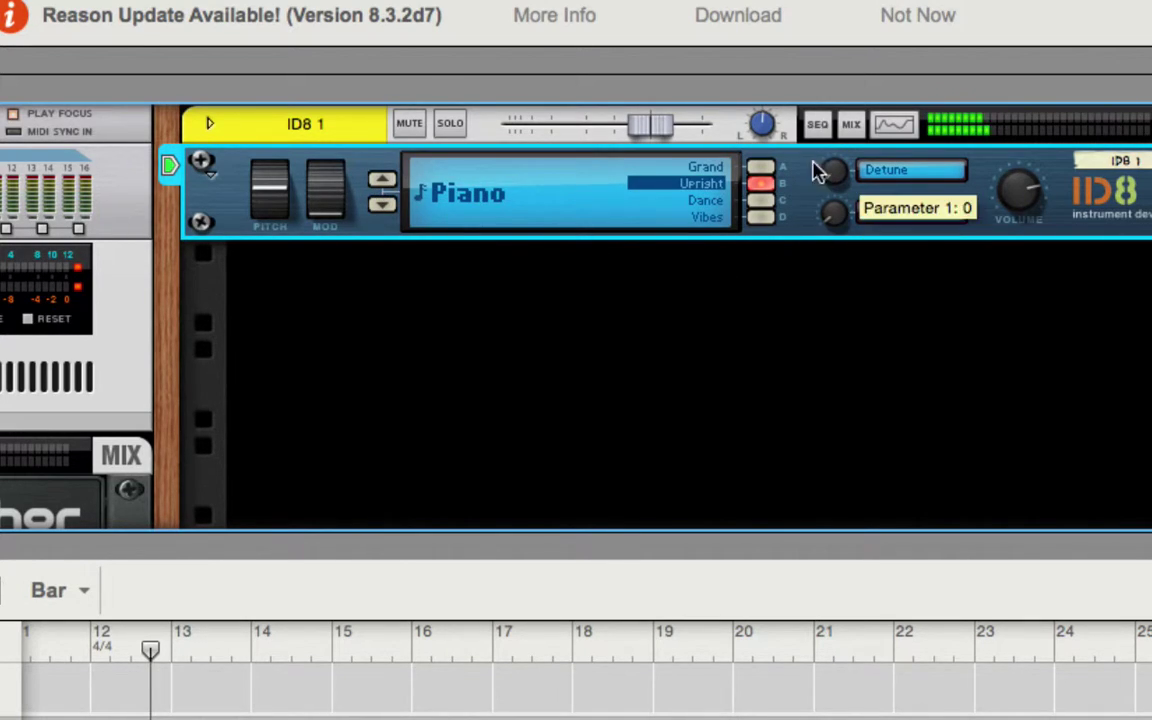
{"action": "left_click", "coordinate": [760, 169]}
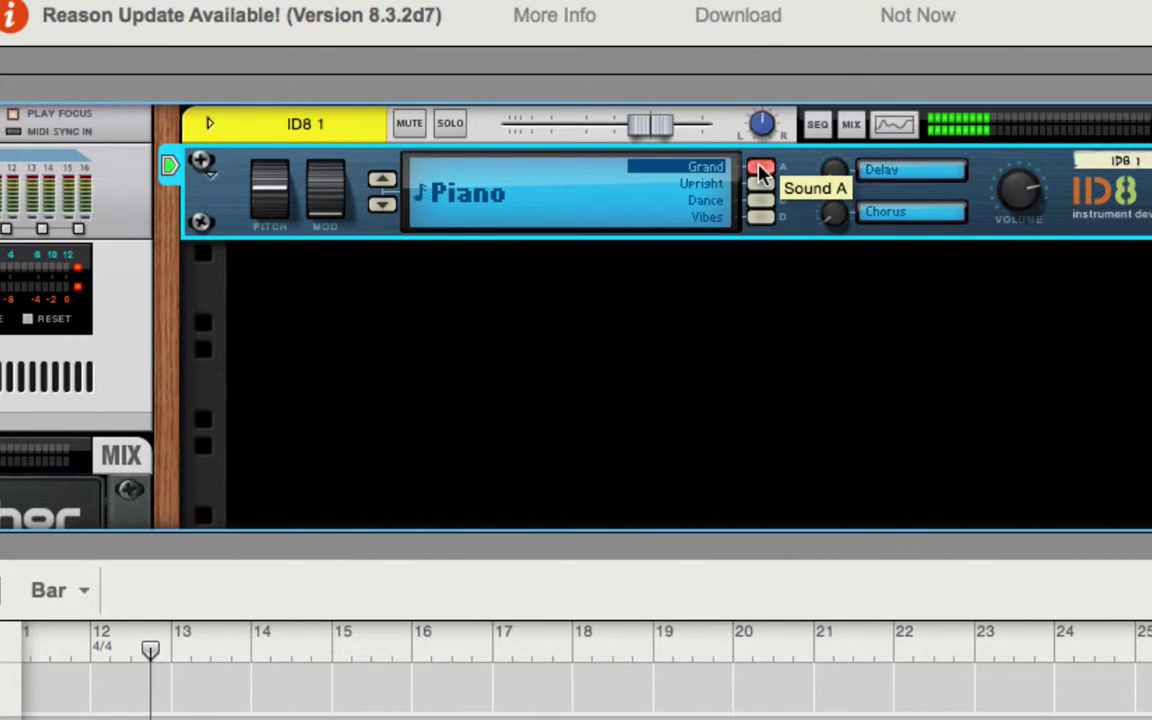
{"action": "left_click", "coordinate": [760, 185]}
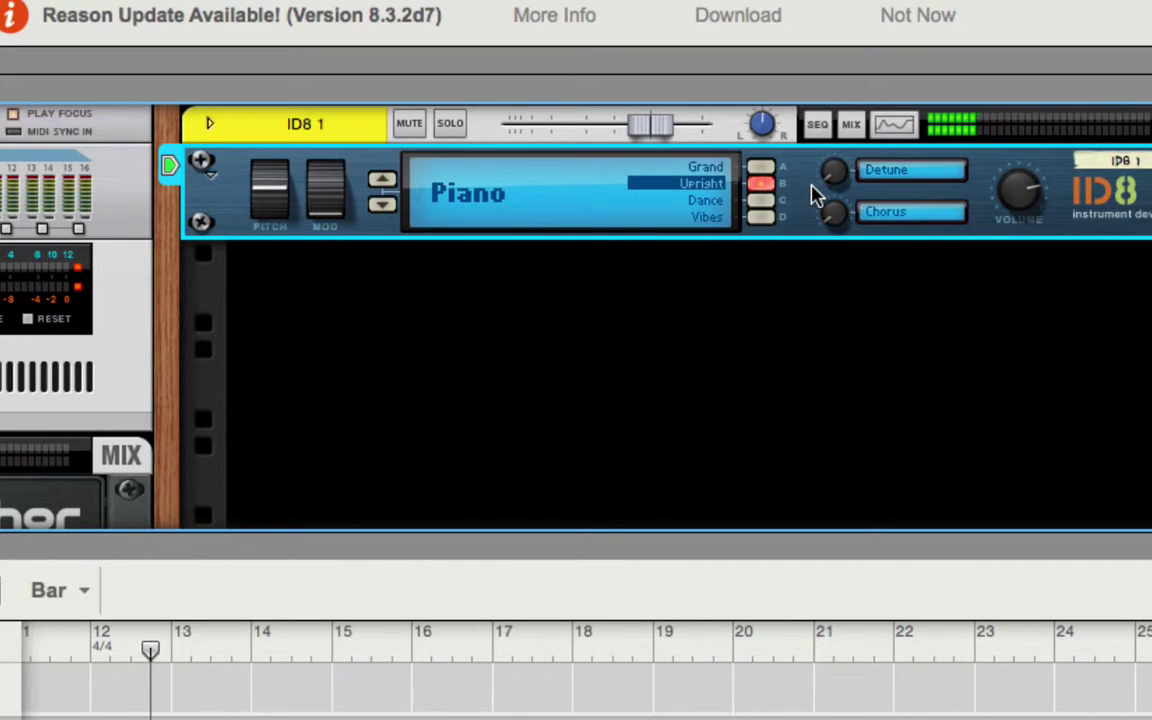
- Adjust the Upright piano's Detune parameter while playing, trying values of 125 and 77
{"action": "mouse_move", "coordinate": [815, 195]}
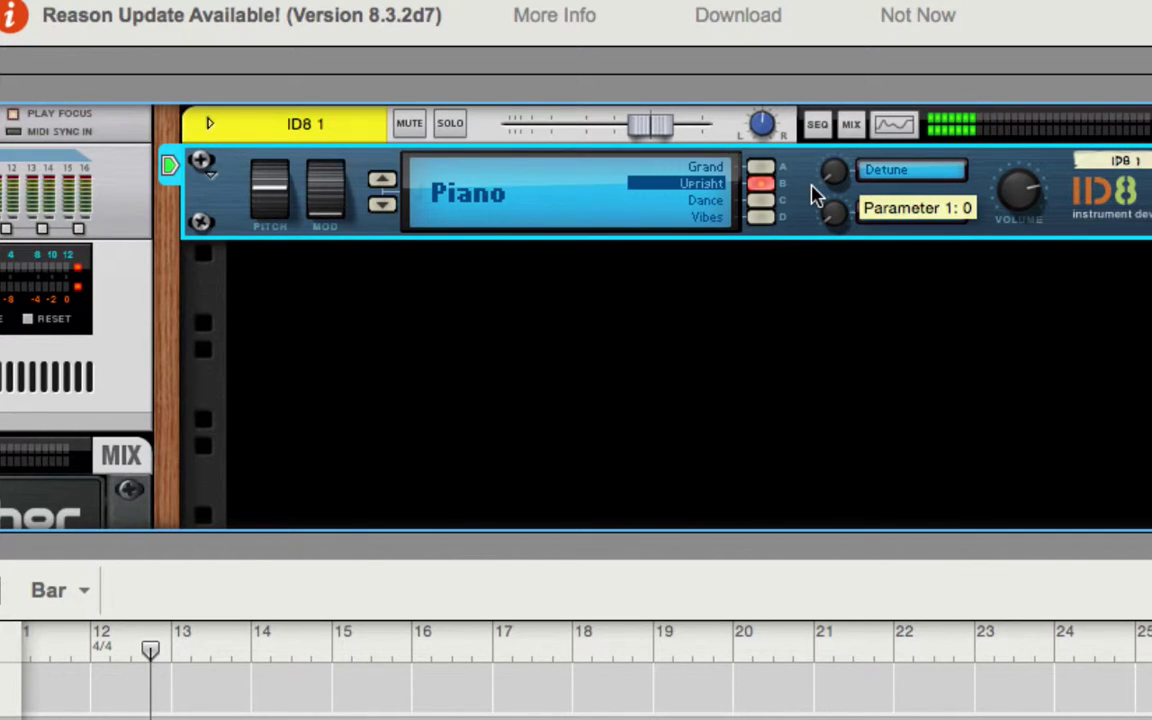
{"action": "left_click_drag", "start_coordinate": [833, 212], "coordinate": [840, 80]}
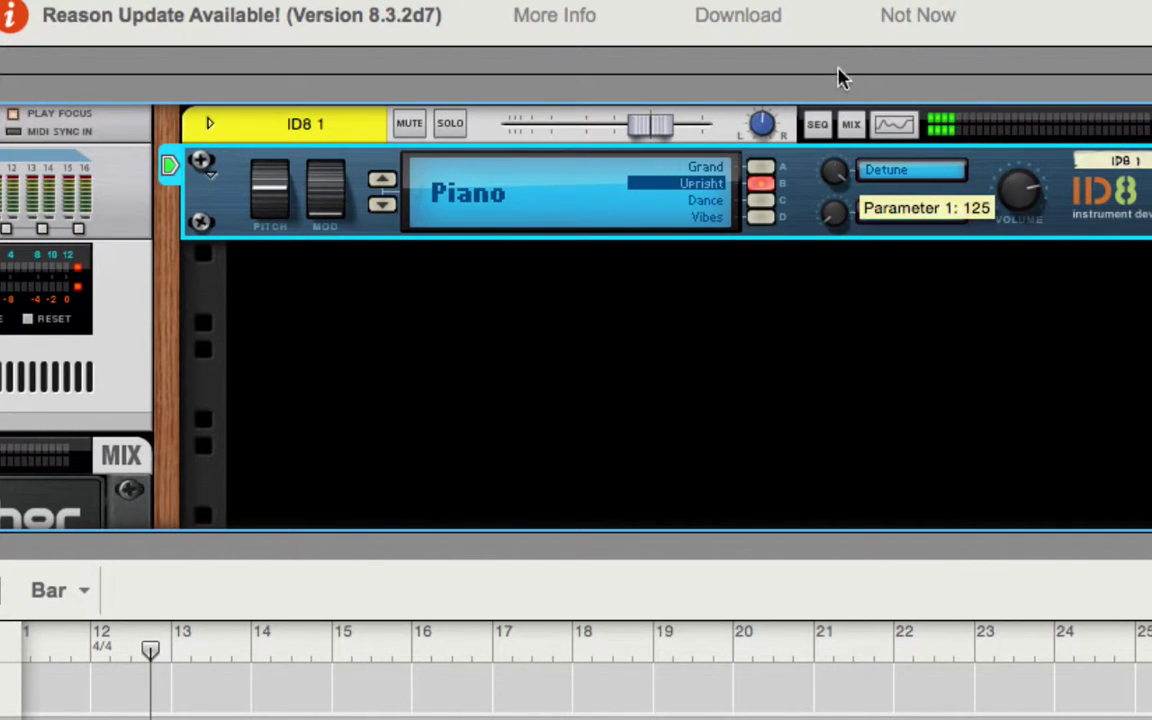
{"action": "left_click_drag", "start_coordinate": [842, 175], "coordinate": [838, 210]}
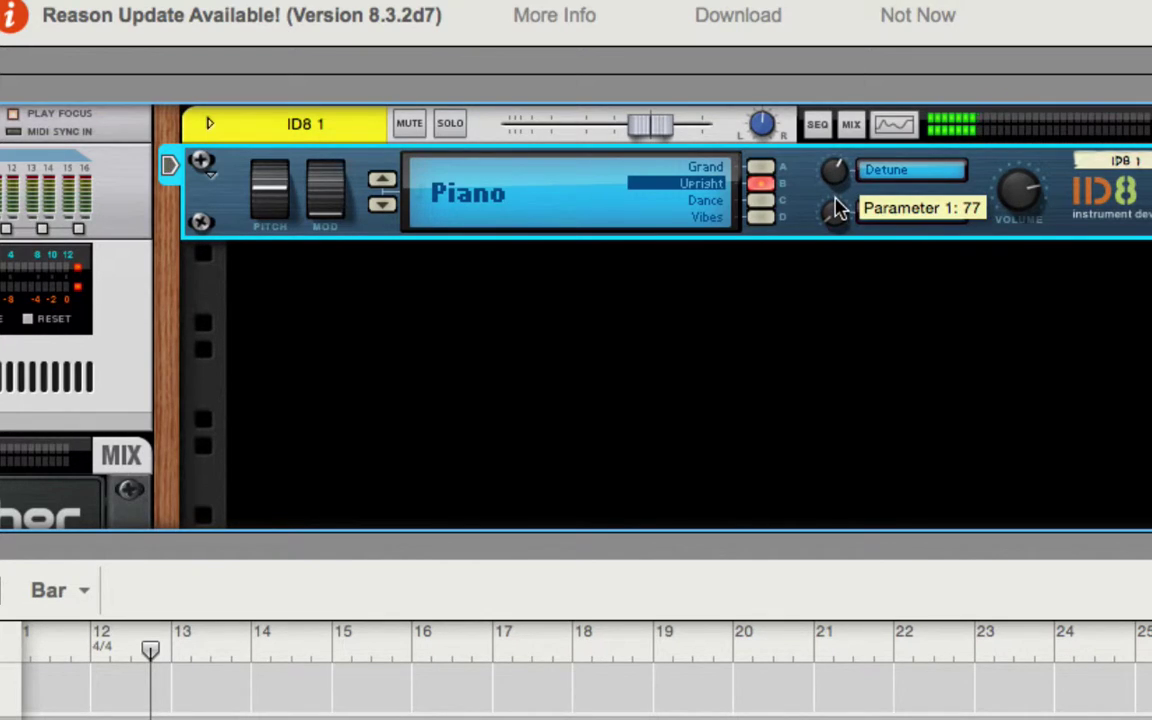
{"action": "mouse_move", "coordinate": [838, 210]}
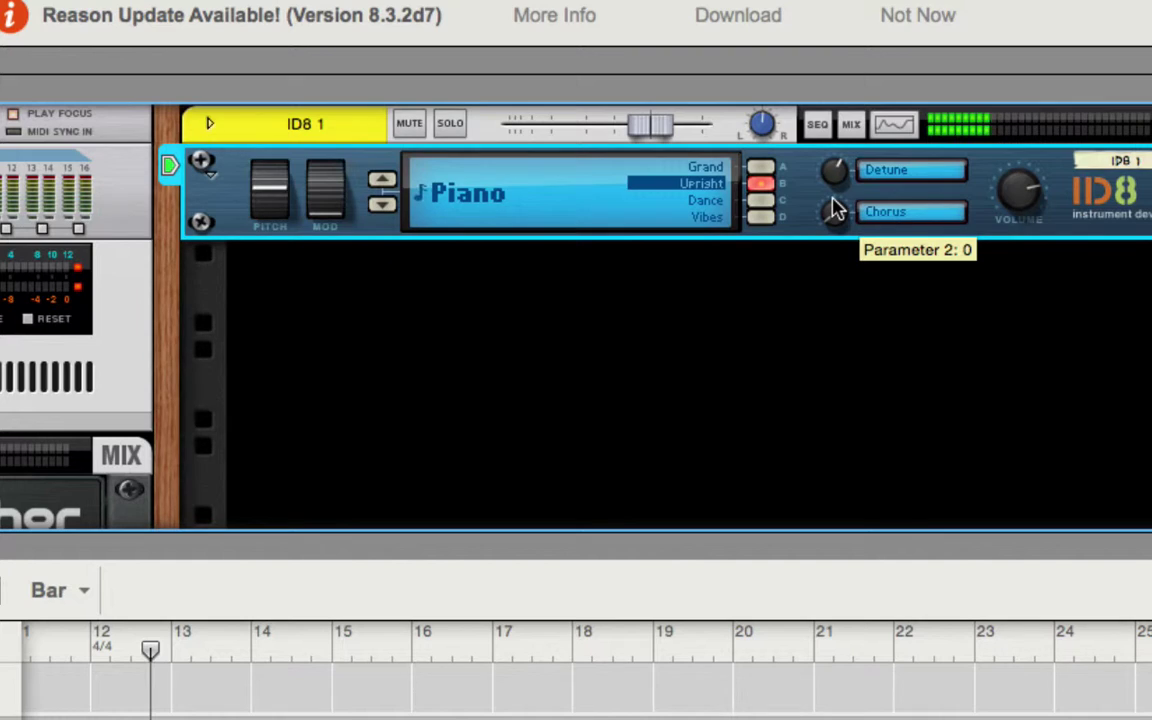
{"action": "left_click_drag", "start_coordinate": [846, 182], "coordinate": [838, 220]}
- Audition the Piano's Vibes sound and the Electronic drums, and browse the categories forward to the Organ's Pump sound
{"action": "left_click", "coordinate": [762, 220]}
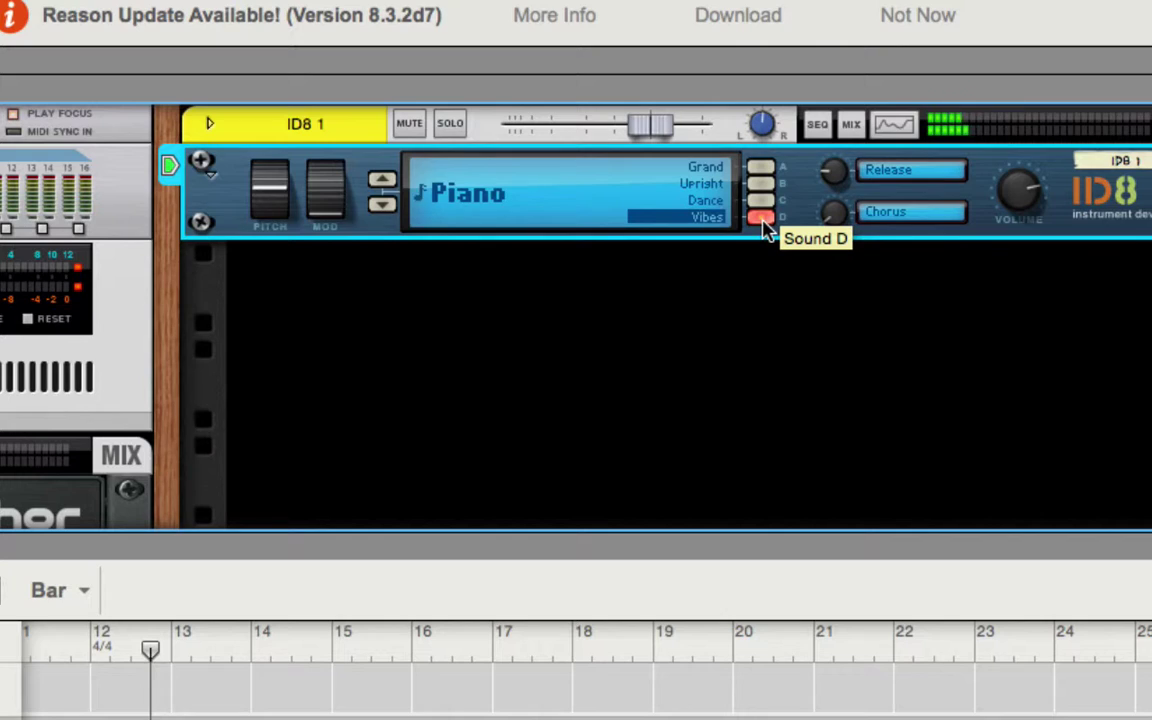
{"action": "left_click", "coordinate": [383, 180]}
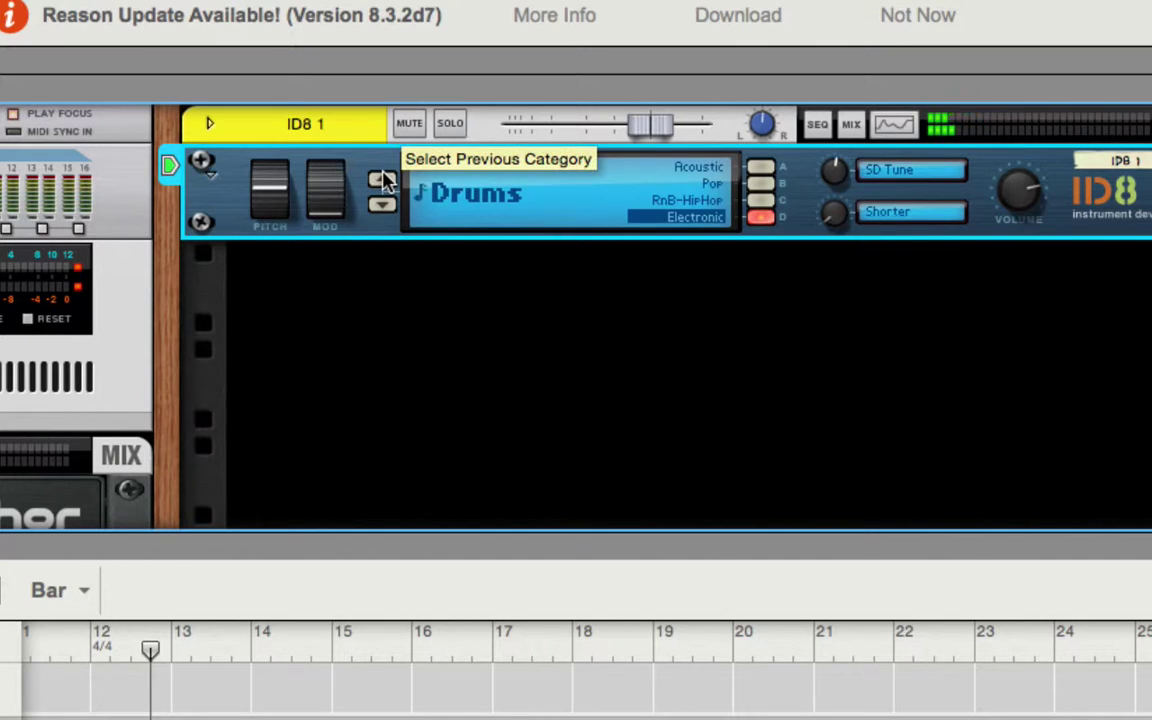
{"action": "left_click", "coordinate": [383, 205]}
{"action": "left_click", "coordinate": [383, 206]}
{"action": "left_click", "coordinate": [383, 206]}
{"action": "left_click", "coordinate": [383, 206]}
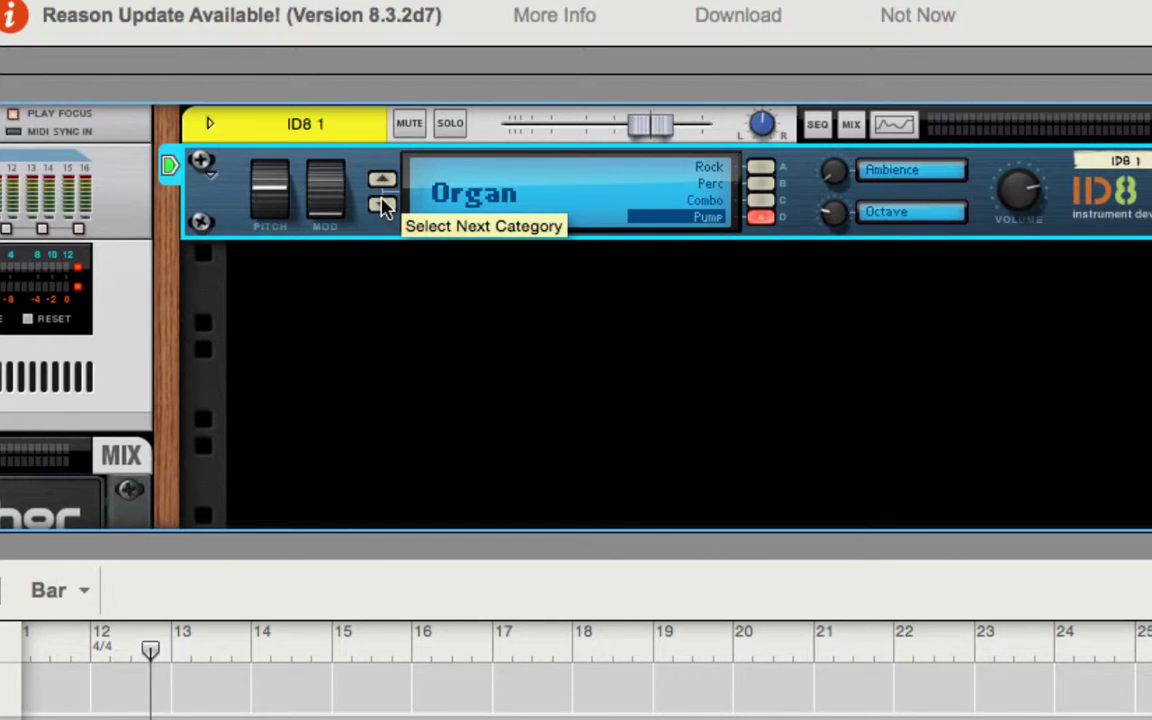